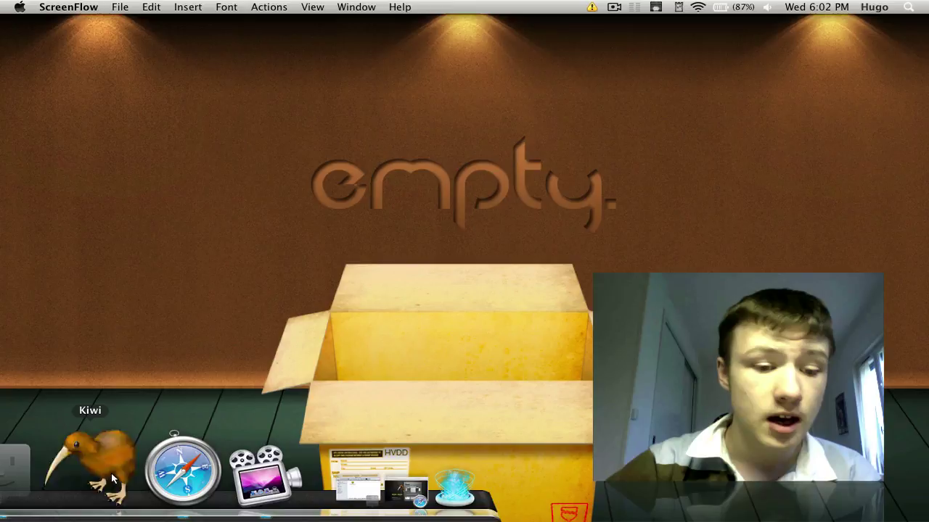
Step: Launch Kiwi from the Dock so the home timeline with 39 unread tweets loads
click(111, 473)
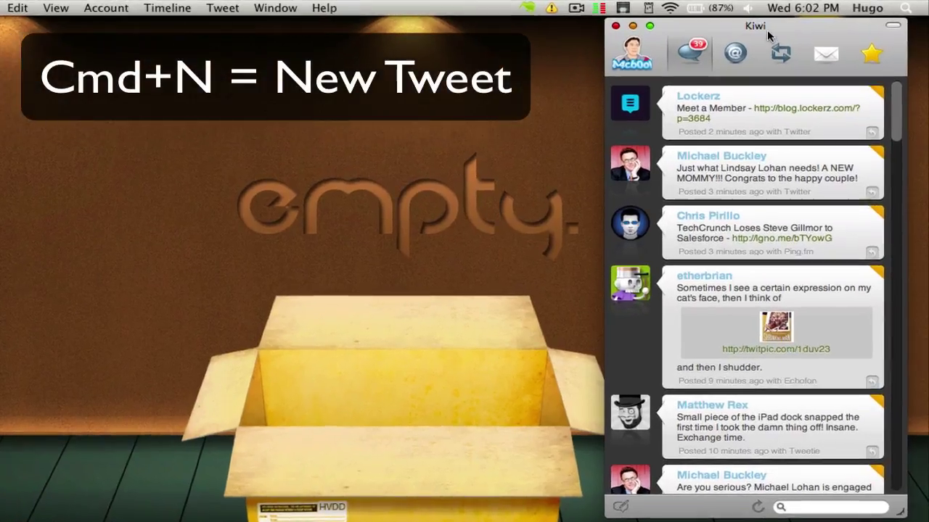
Step: Move the Kiwi window and resize it wider so tweets wrap onto fewer lines
drag(767, 30, 668, 46)
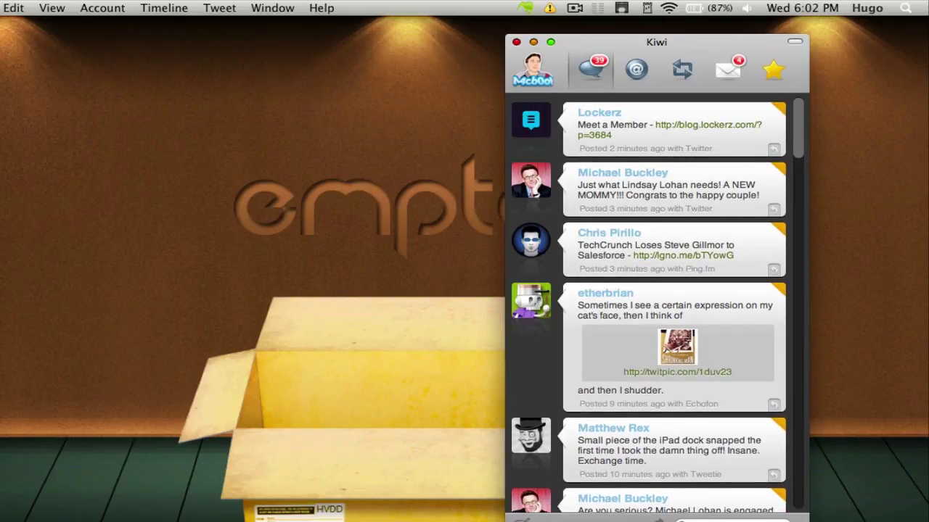
drag(806, 518, 844, 518)
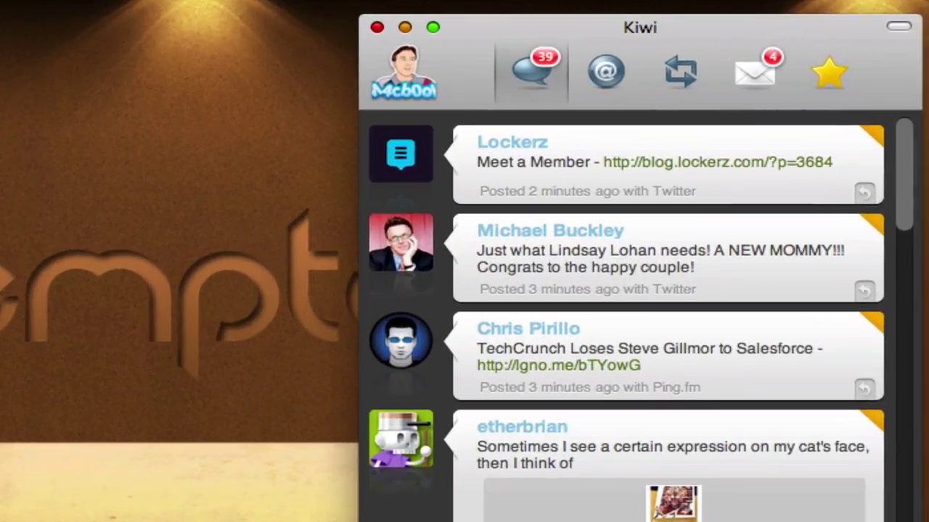
drag(920, 521, 901, 521)
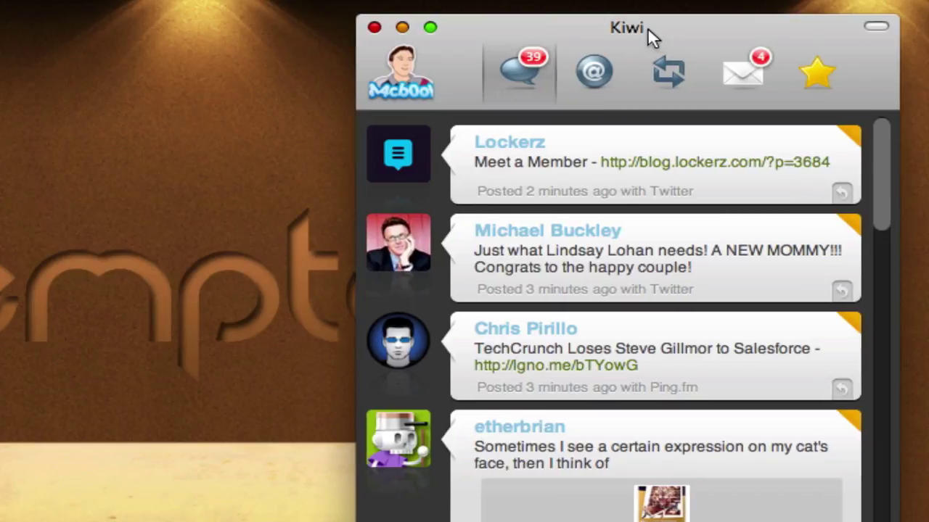
drag(648, 27, 641, 21)
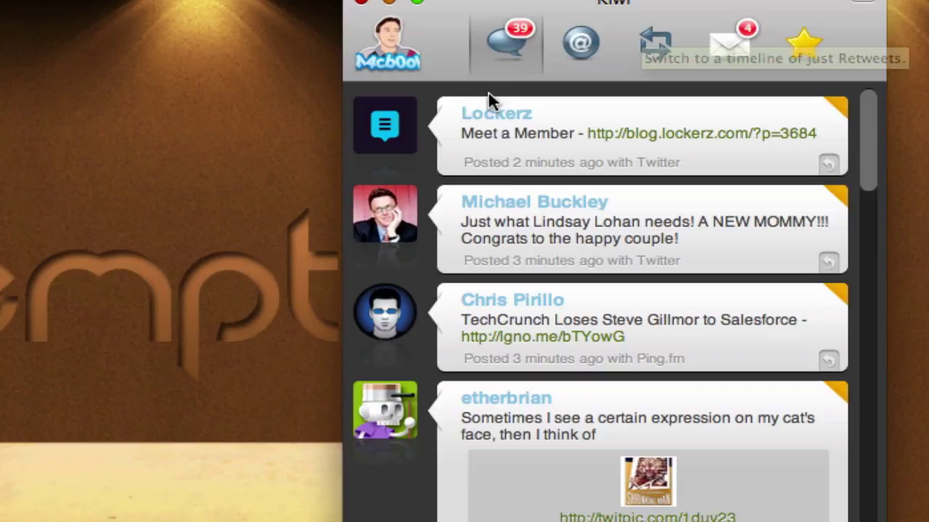
scroll(512, 182, down, 10)
scroll(512, 196, up, 10)
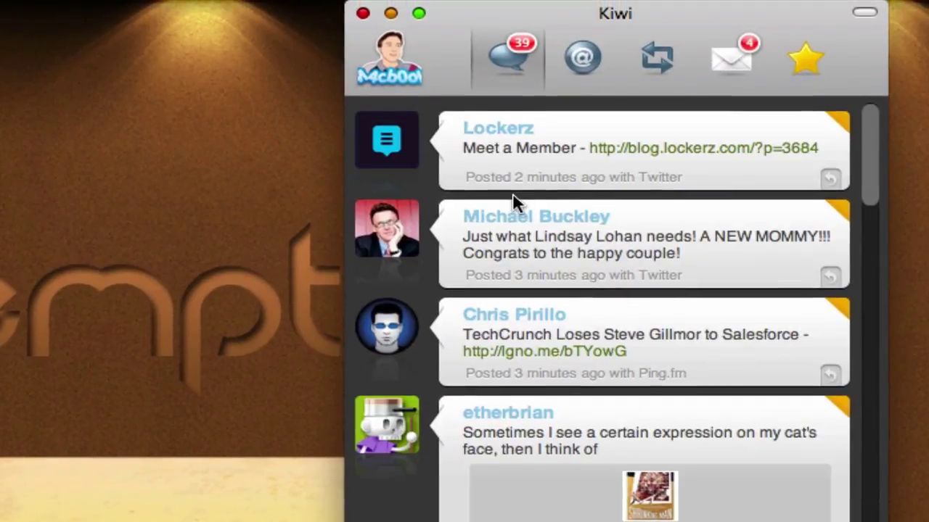
click(589, 73)
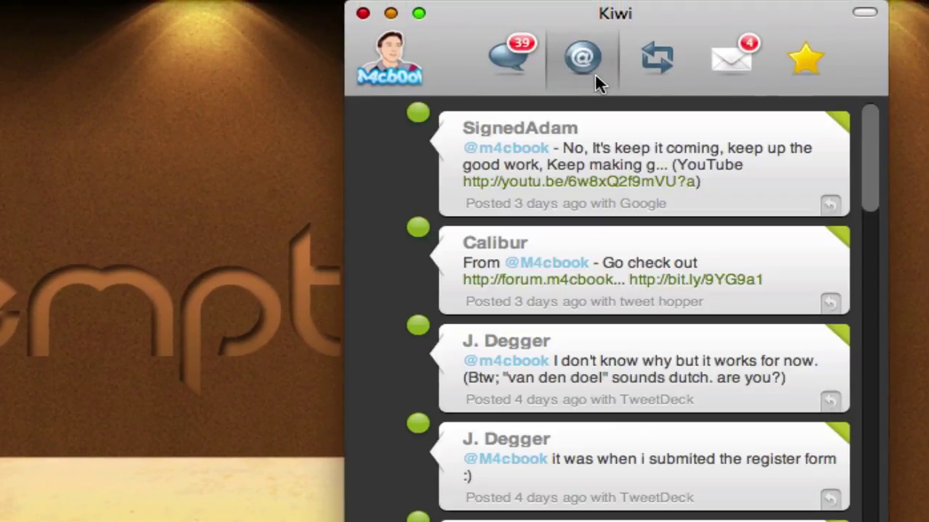
click(658, 59)
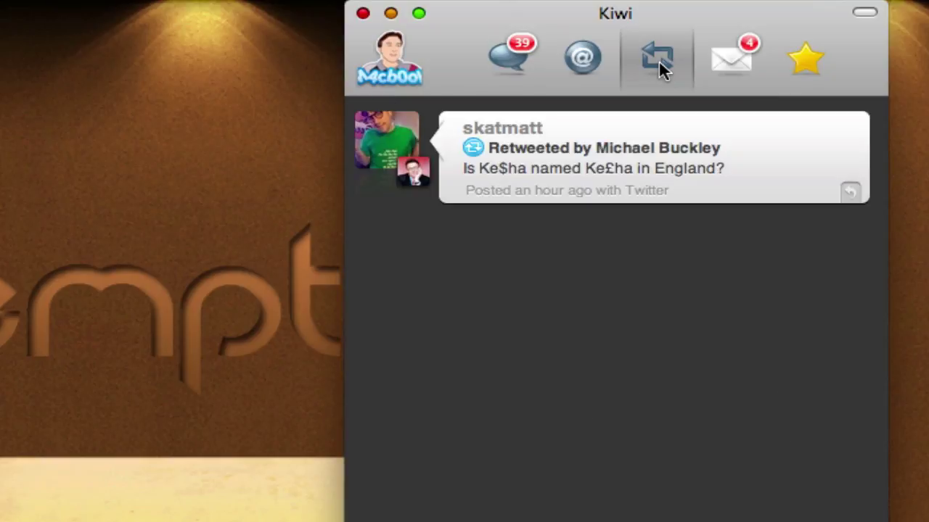
click(719, 58)
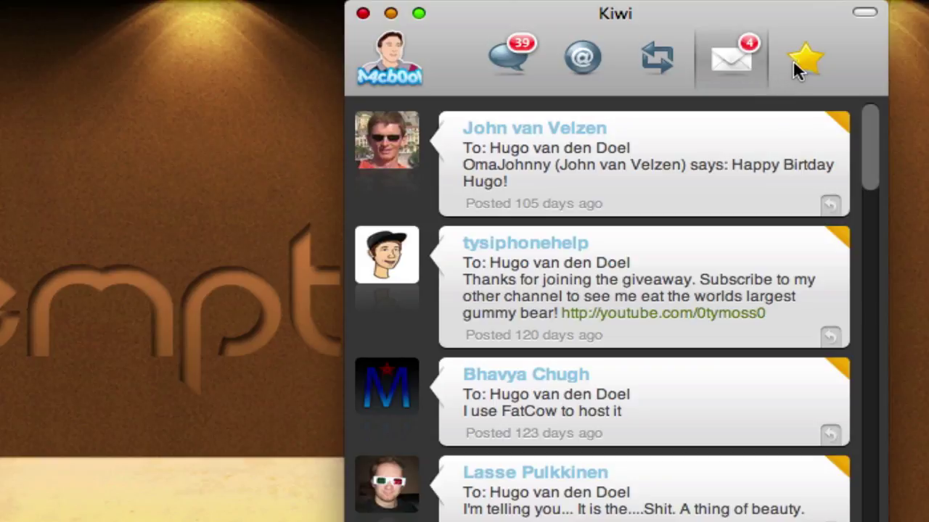
click(798, 70)
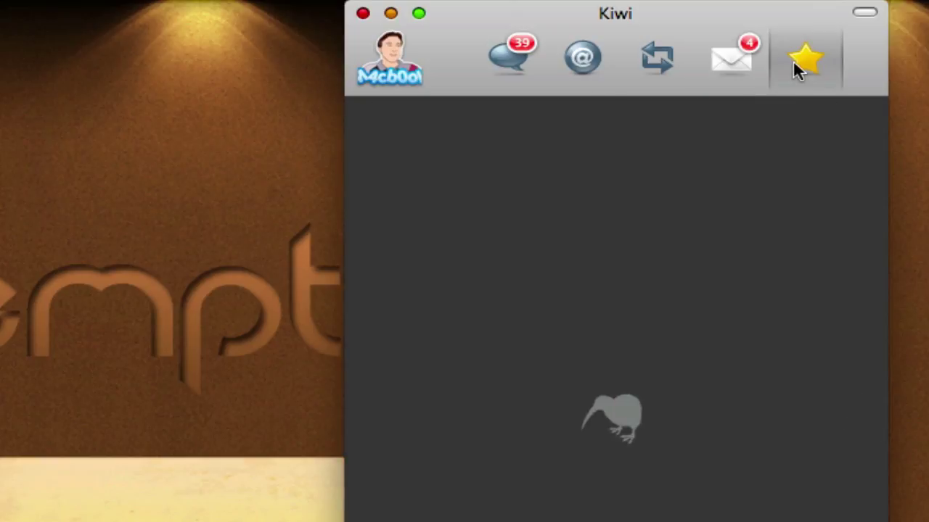
click(509, 55)
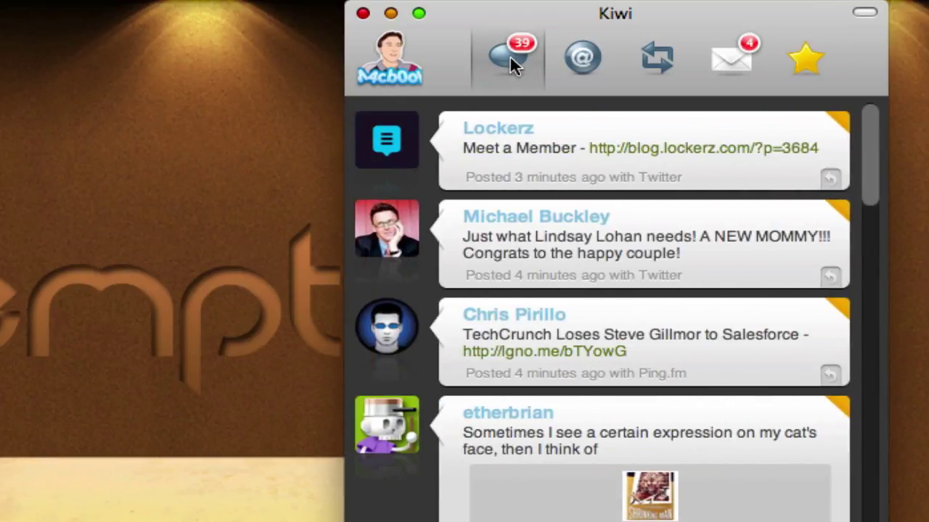
Step: Tear the account list off into a floating panel, arrange the windows, and open Preferences
click(406, 72)
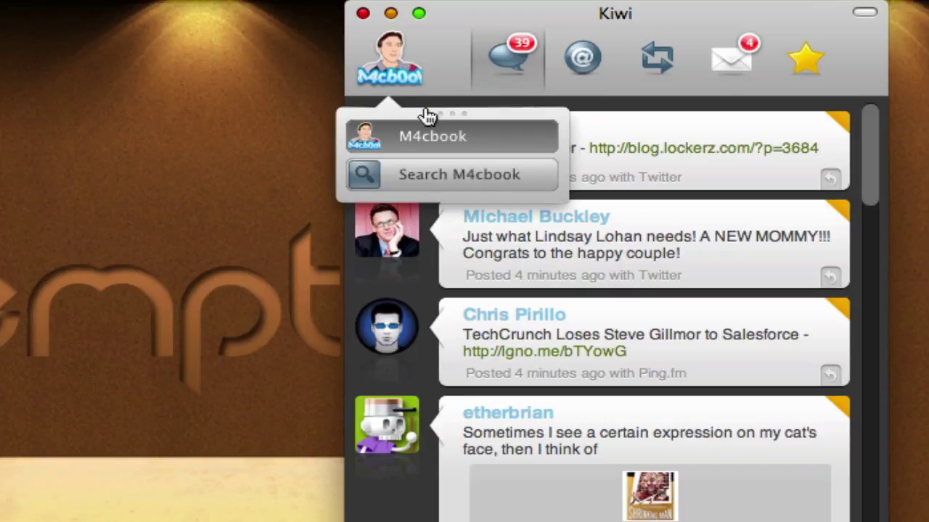
drag(432, 112, 127, 44)
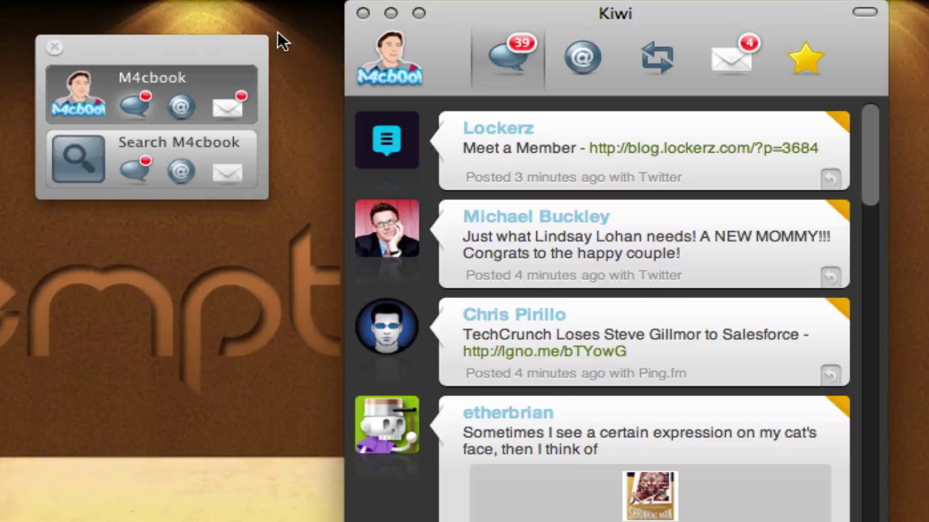
drag(611, 15, 449, 20)
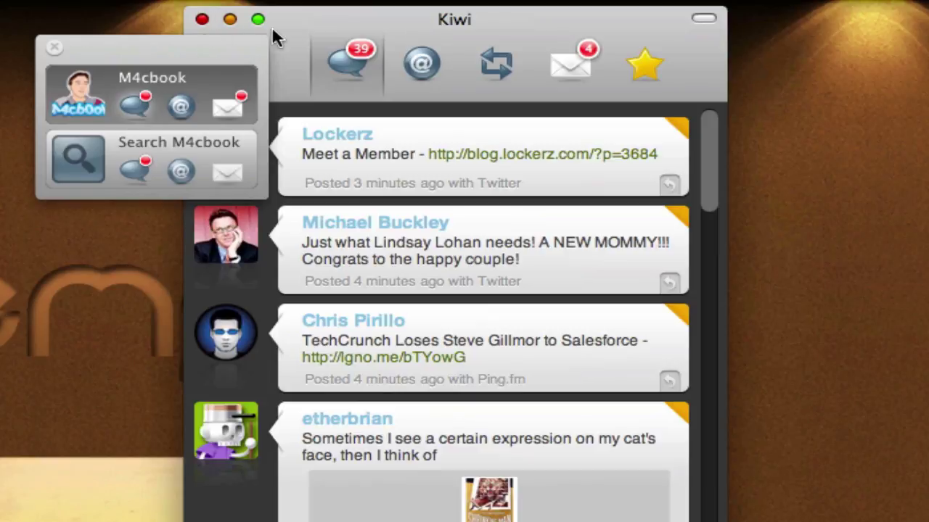
drag(302, 13, 582, 15)
drag(177, 38, 231, 37)
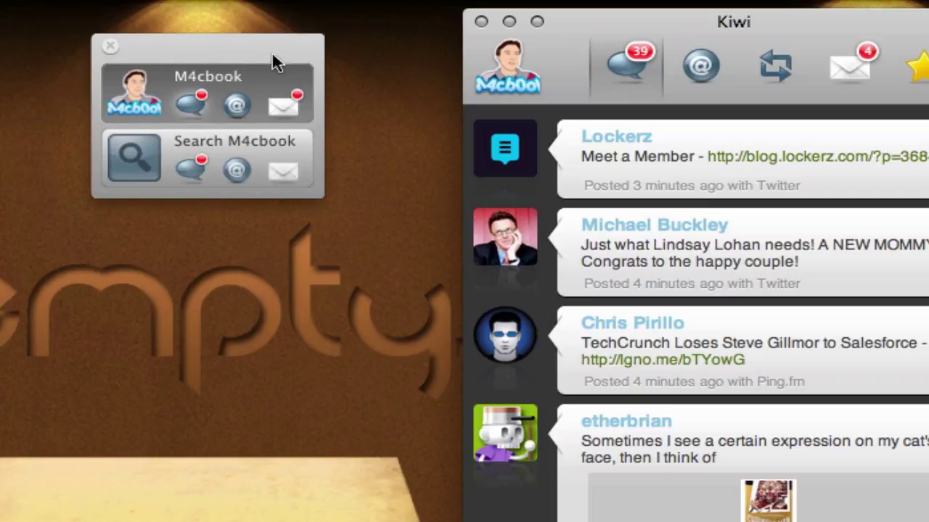
drag(226, 57, 309, 54)
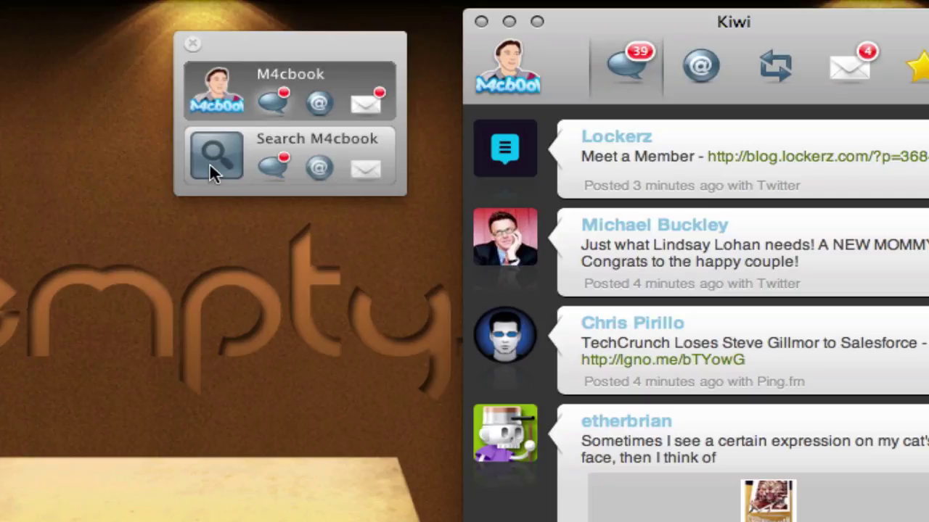
drag(362, 41, 319, 42)
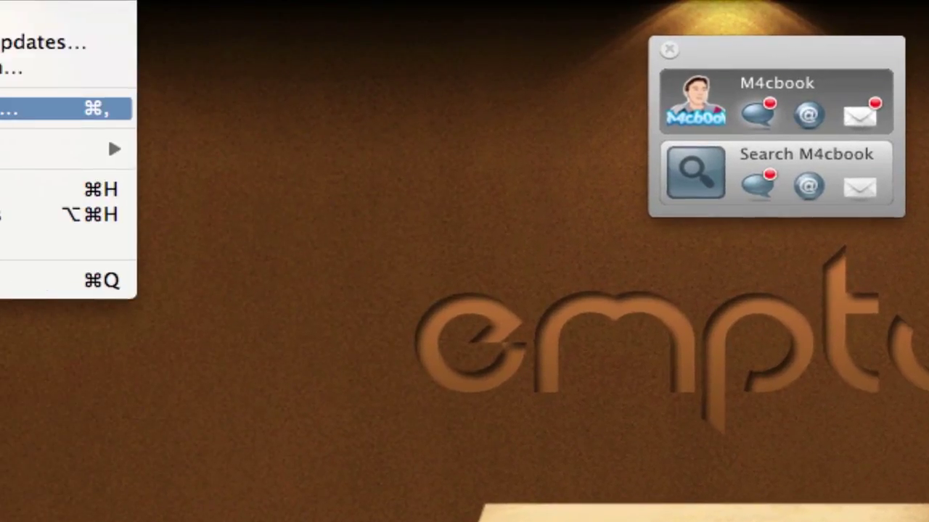
key(super+comma)
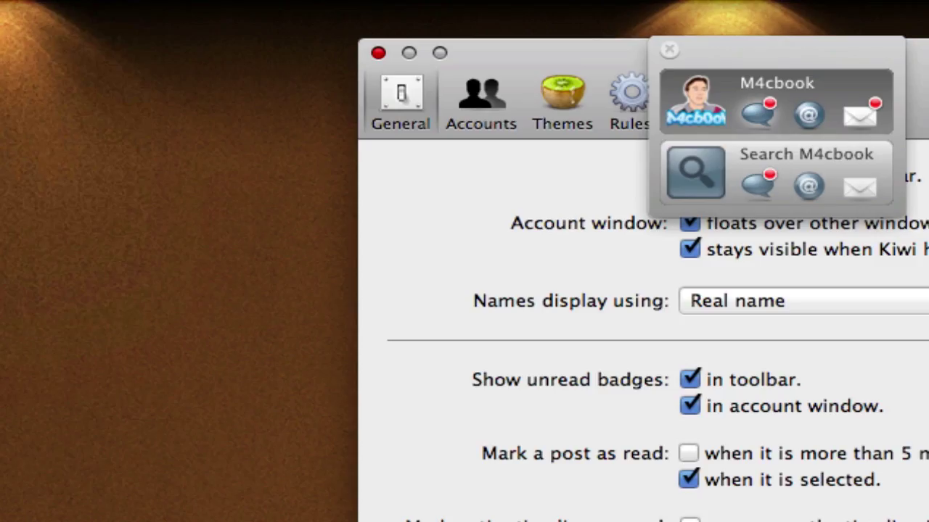
Step: Close the floating account panel, review the image upload and URL shortening services, then show Accounts
click(668, 49)
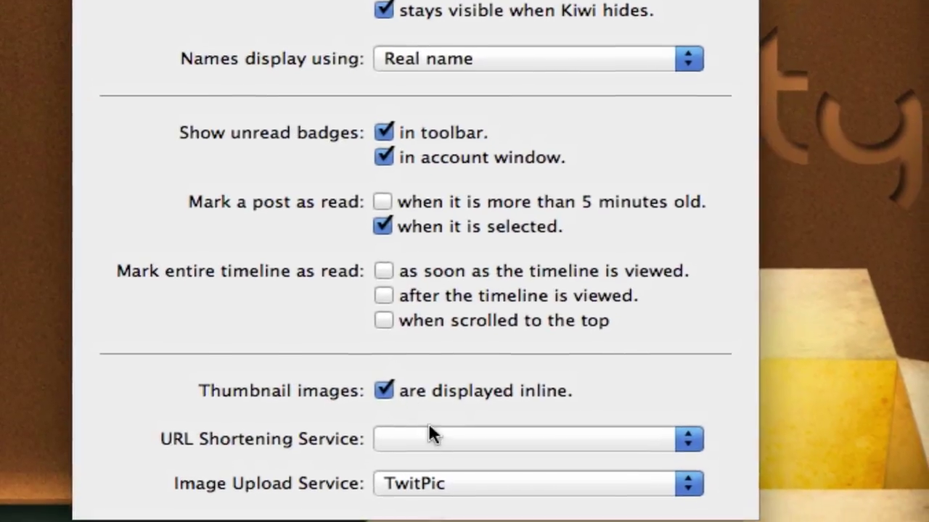
click(427, 470)
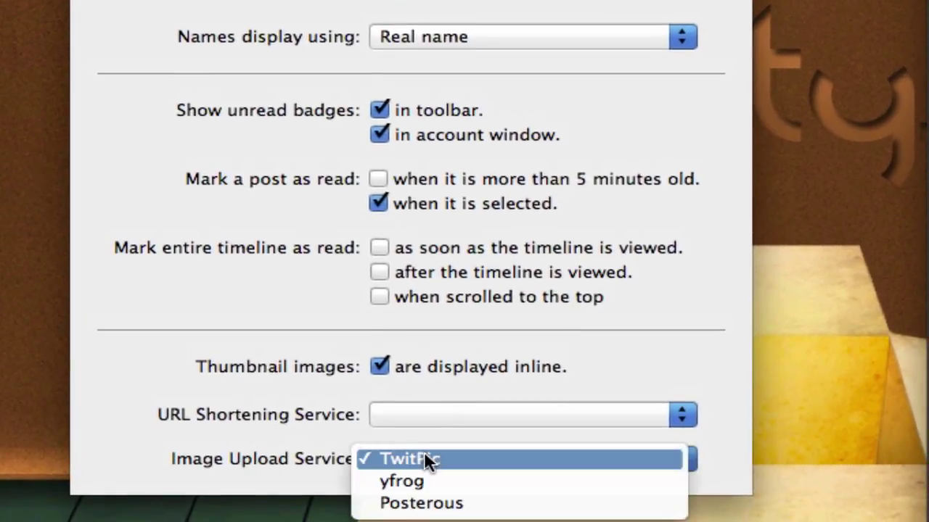
click(399, 407)
click(398, 407)
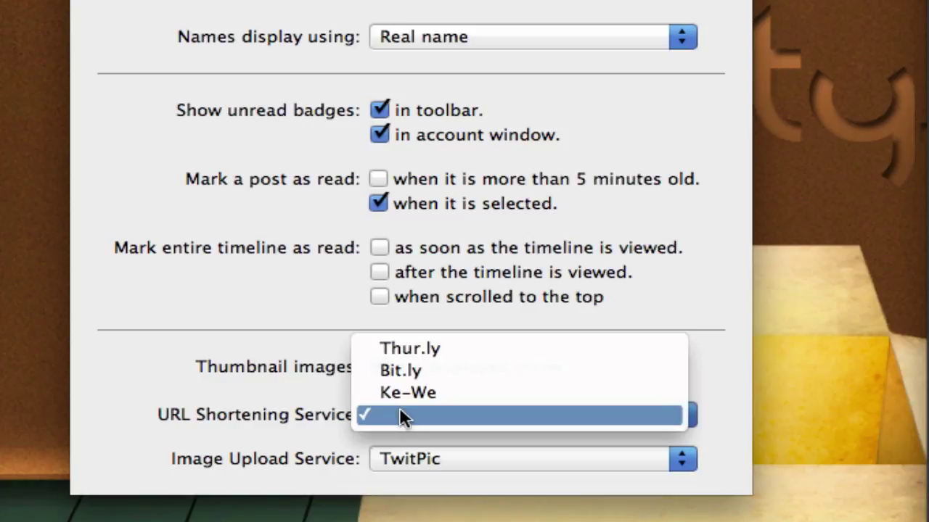
click(399, 408)
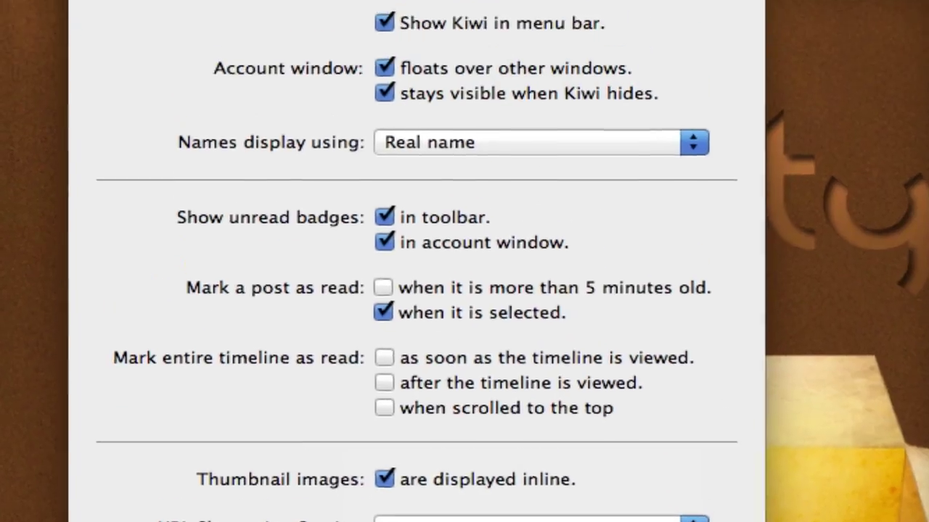
click(191, 95)
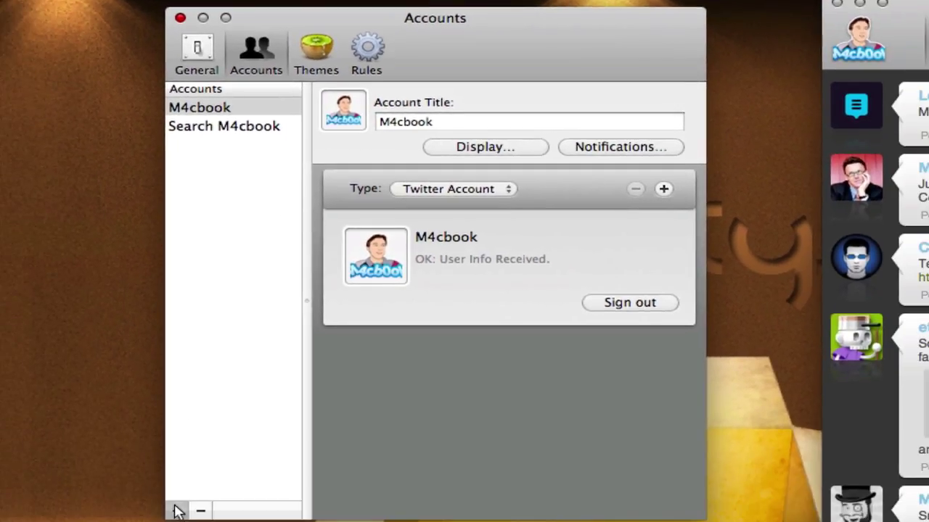
Step: Add a new account titled 'Test' and set its type to Twitter Search
click(176, 510)
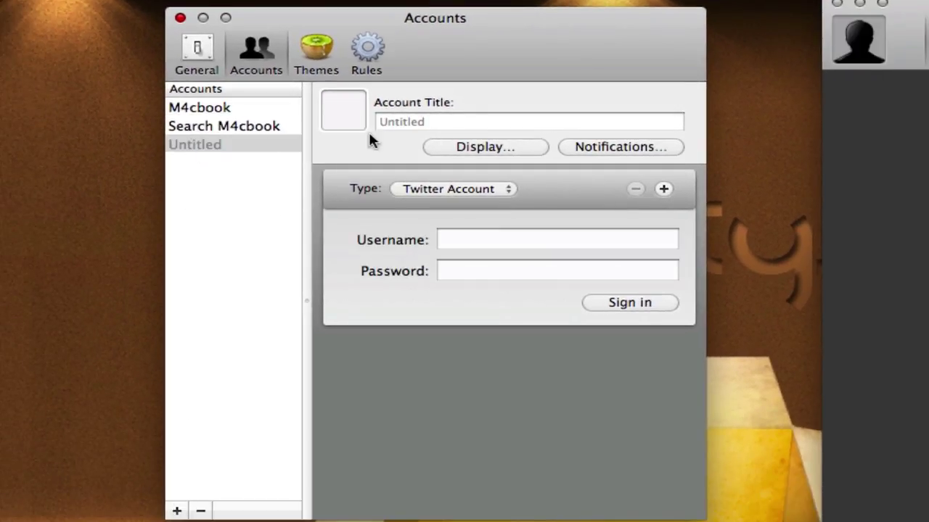
click(481, 121)
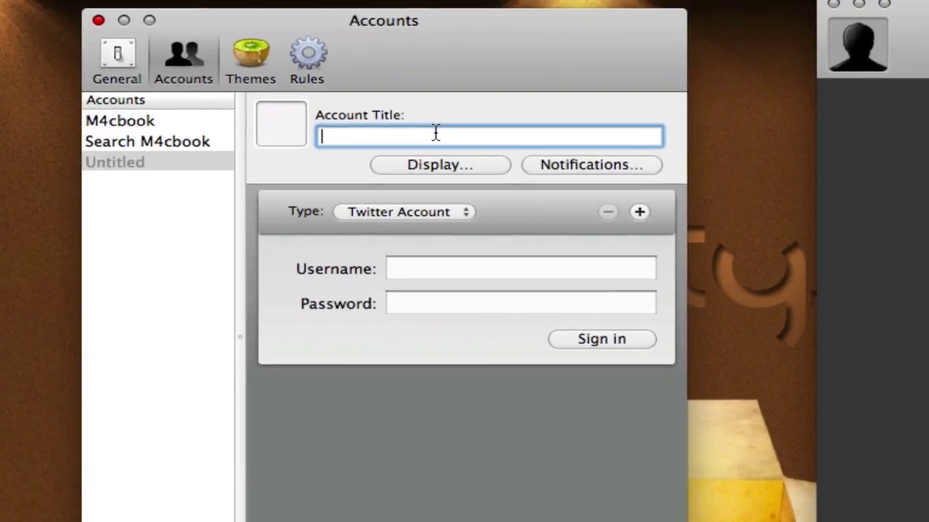
text(Test)
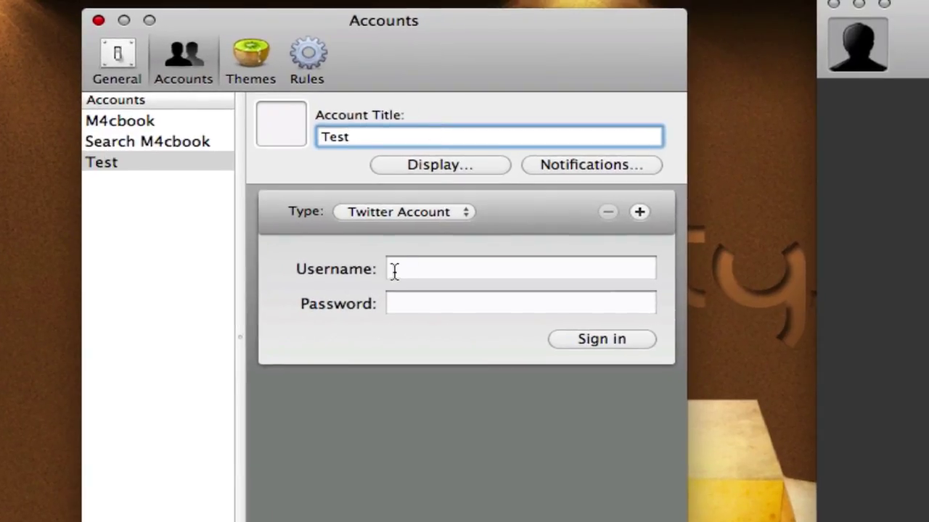
click(393, 271)
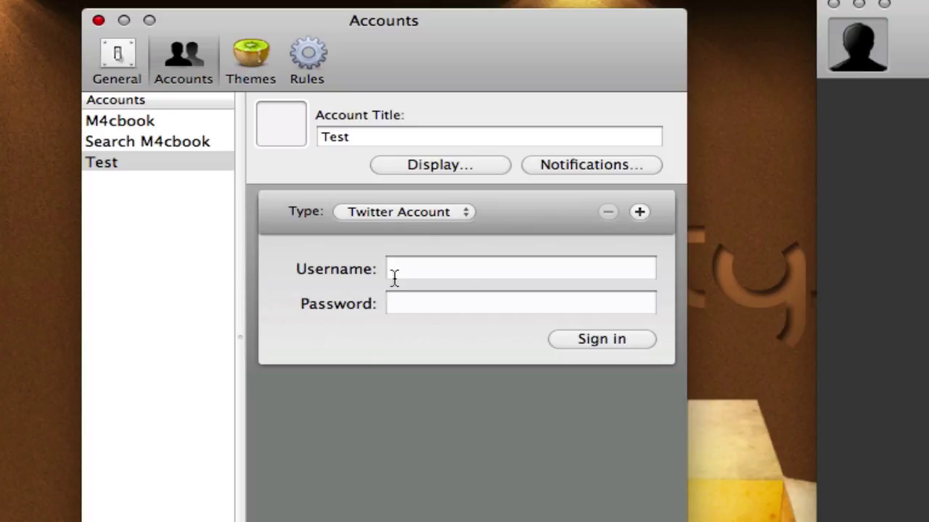
click(395, 306)
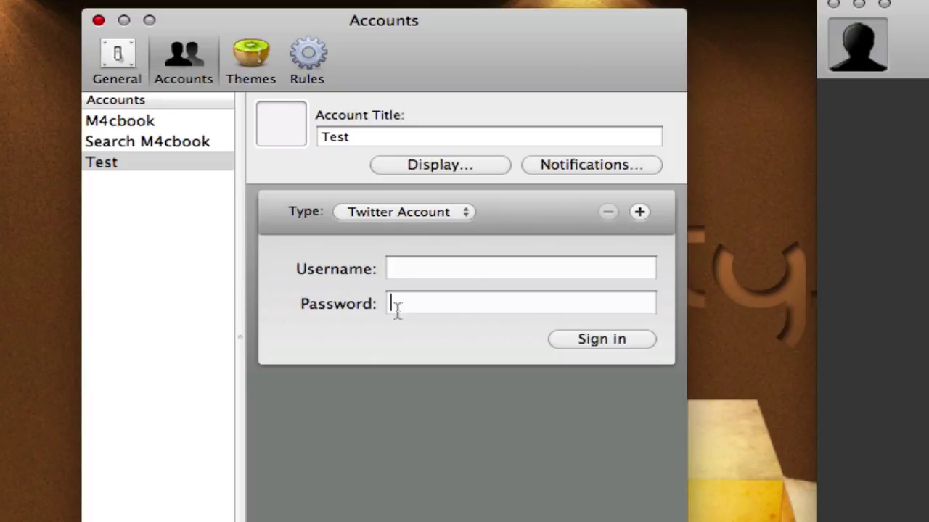
click(357, 212)
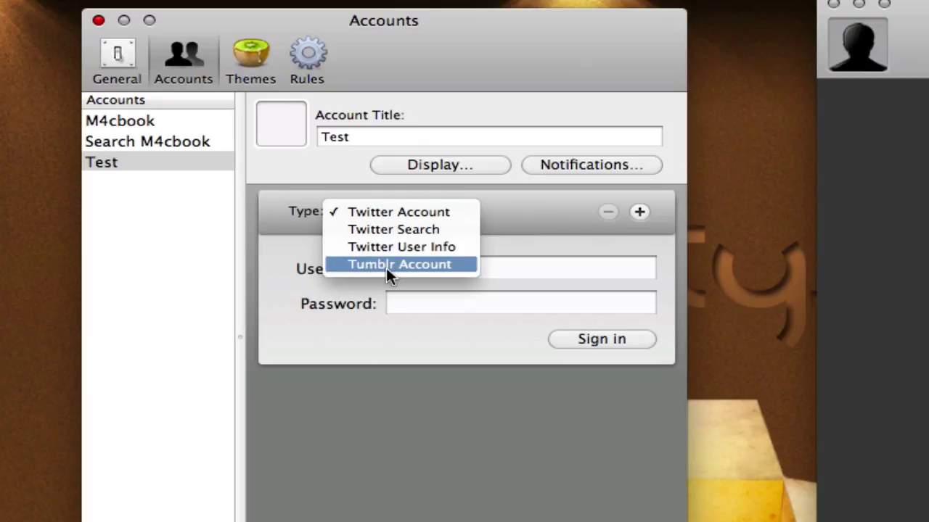
click(383, 230)
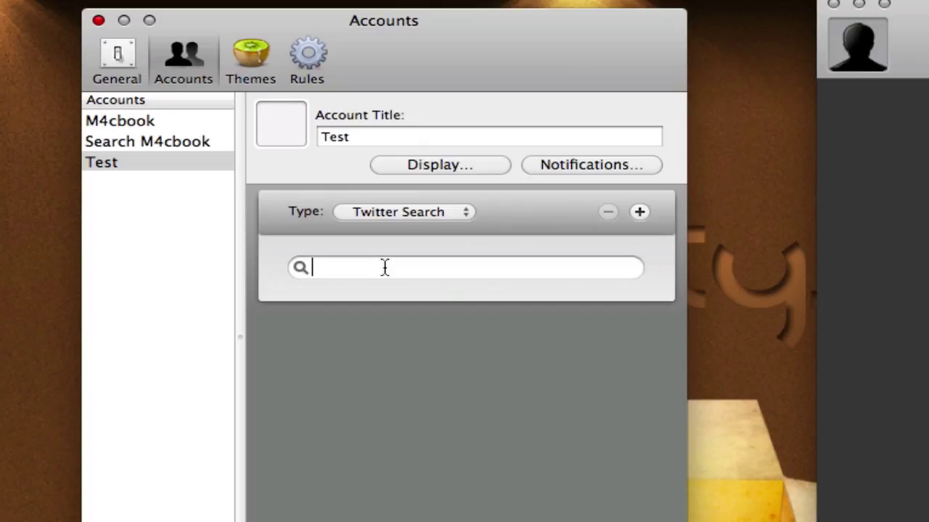
Step: Search for 'Kiwi', then add a second Twitter Search source for '#Kiwi'
text(Kiwi)
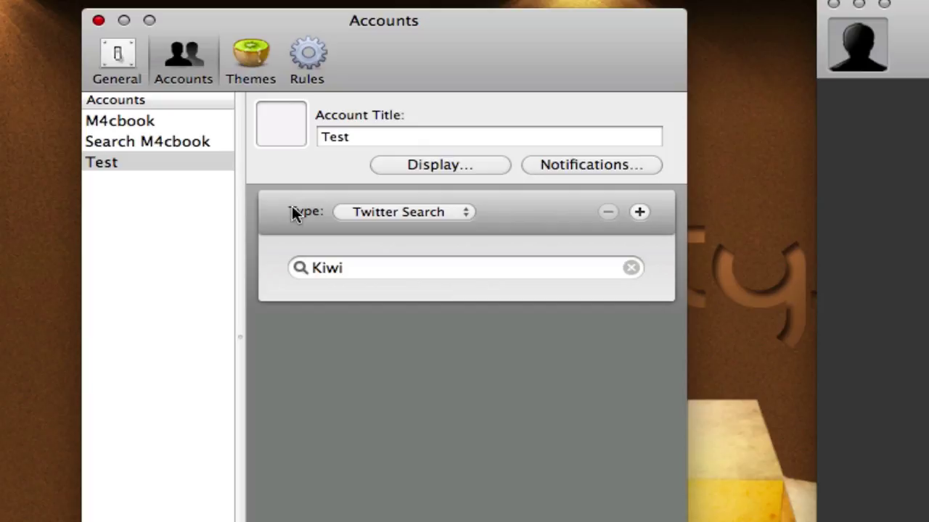
click(639, 212)
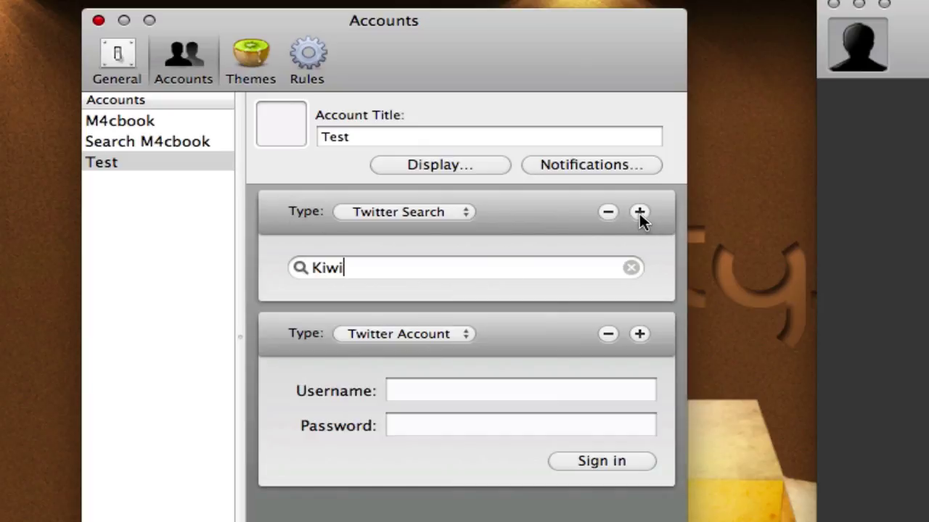
click(416, 332)
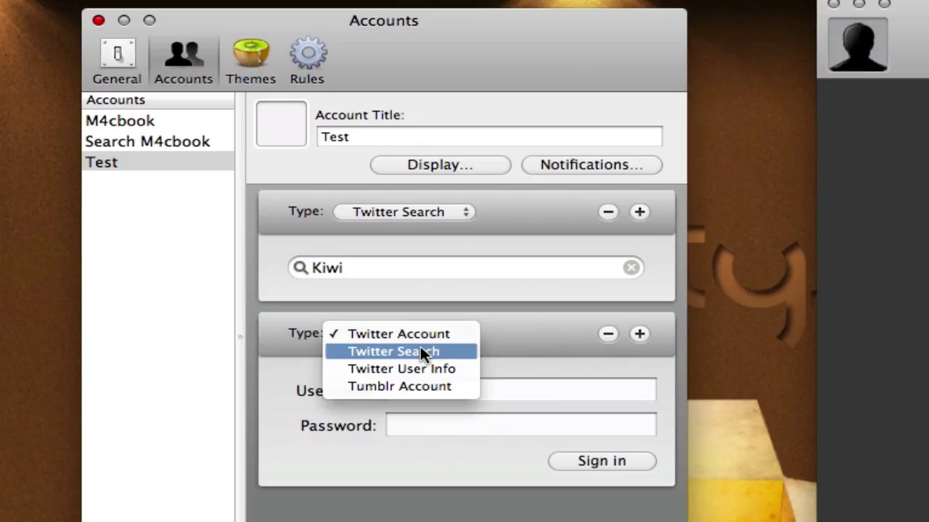
click(431, 352)
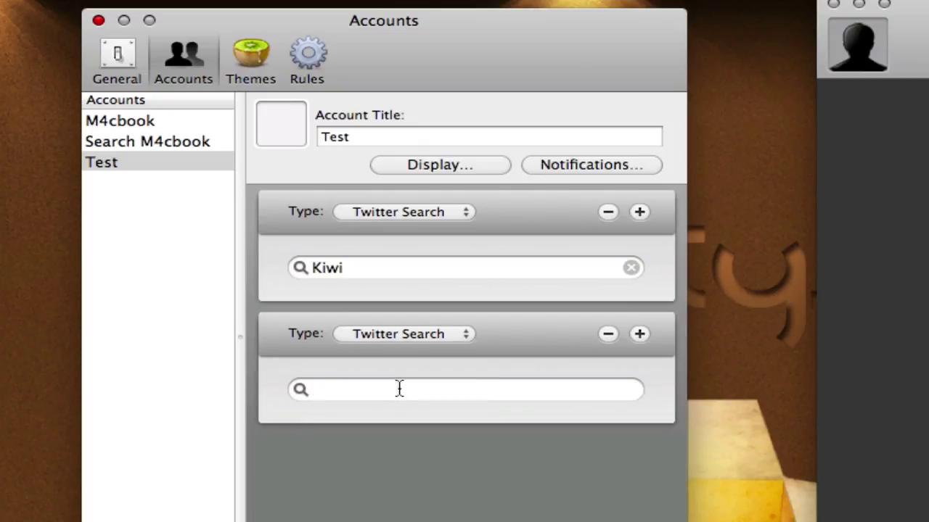
click(398, 395)
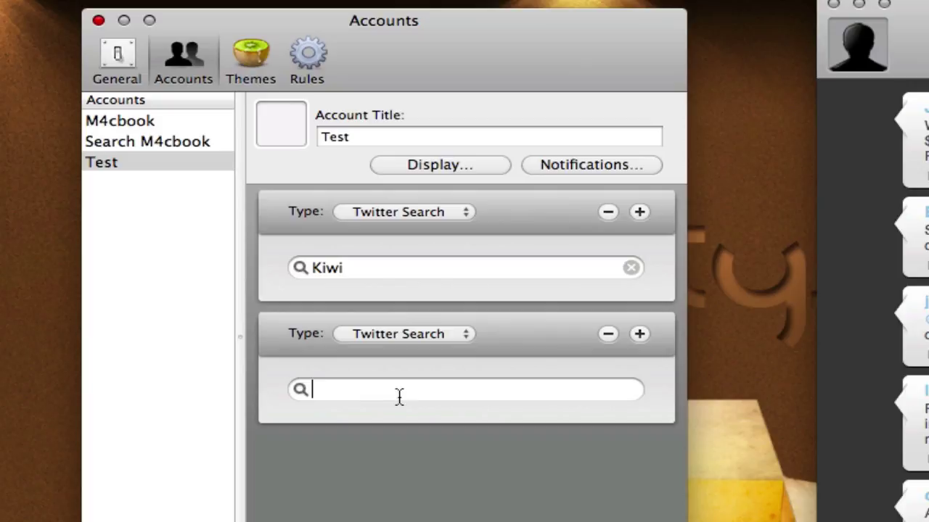
text(#)
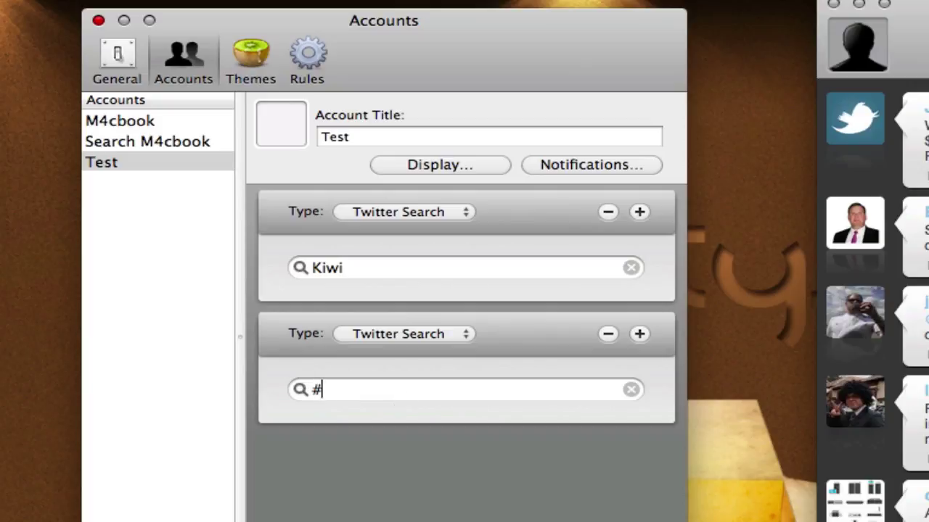
text(Kiwi)
click(135, 165)
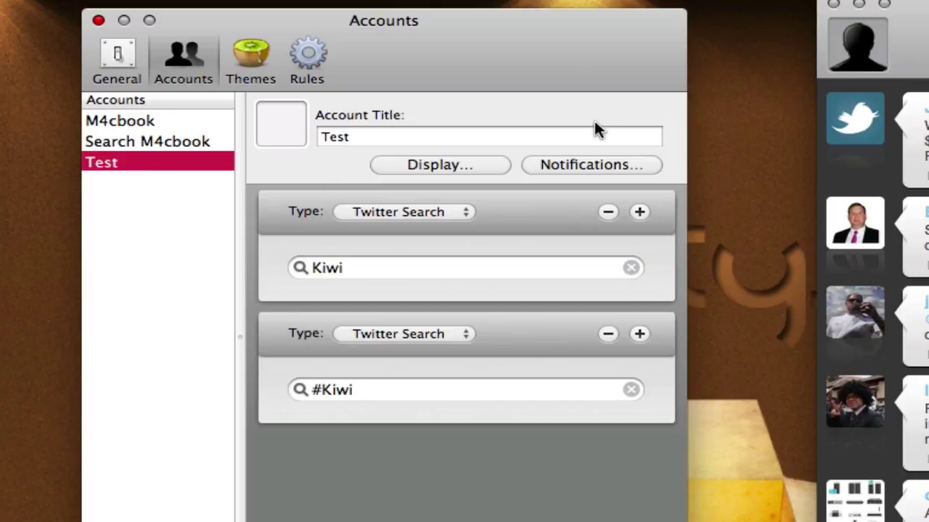
click(824, 33)
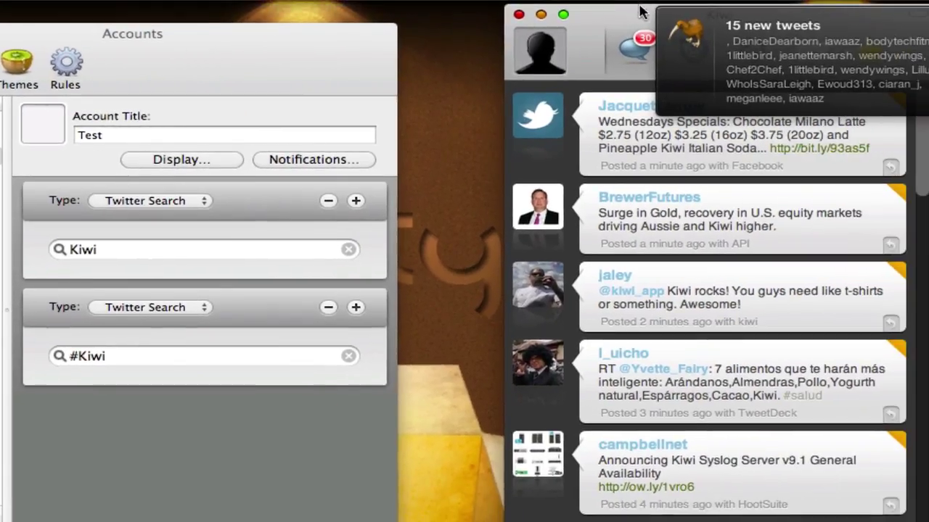
Step: Rearrange the timeline and preferences windows, then show the General preferences pane
drag(612, 20, 595, 27)
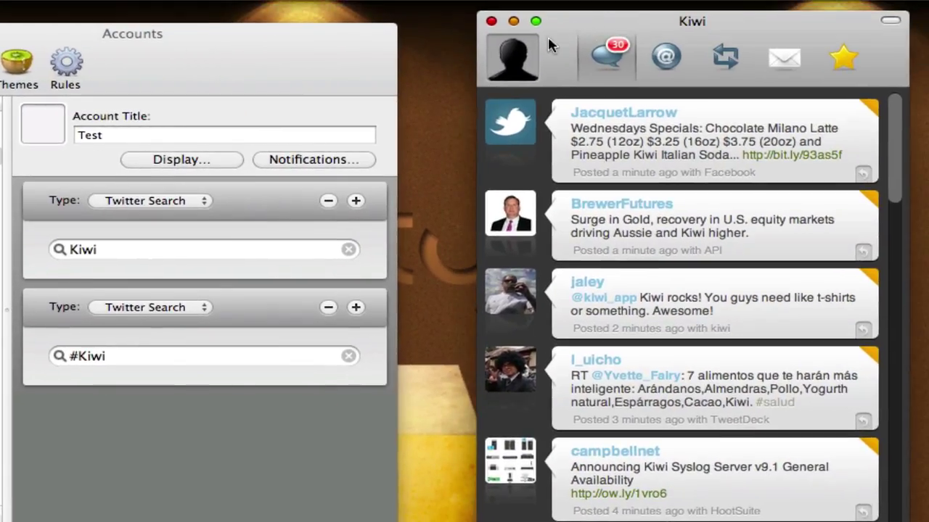
click(542, 46)
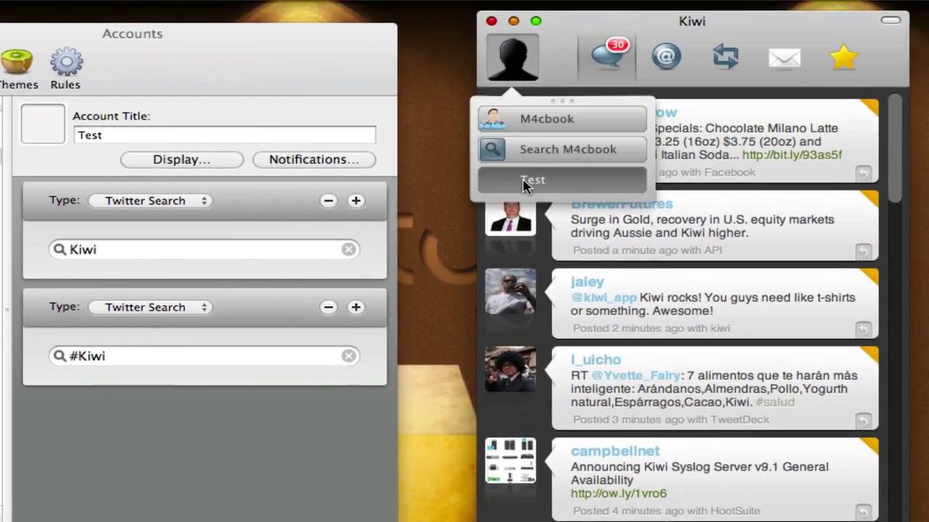
click(40, 124)
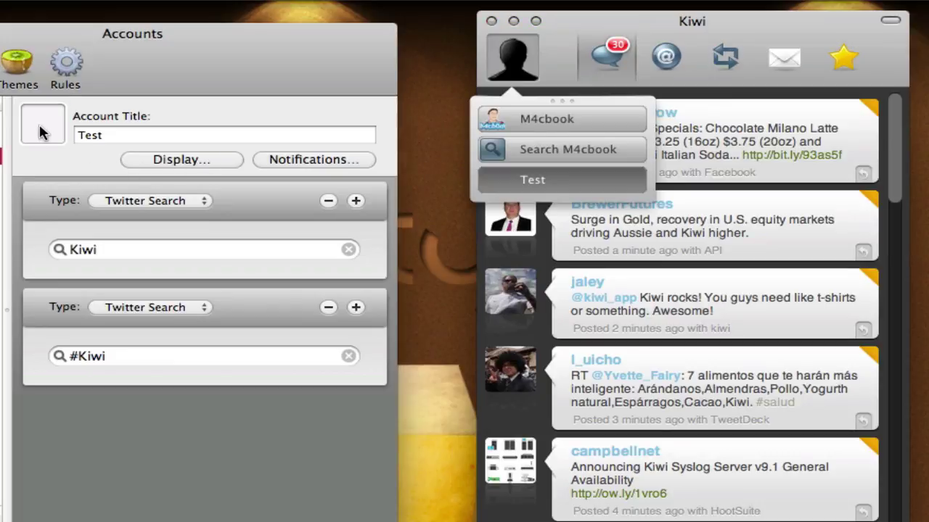
drag(280, 56, 222, 52)
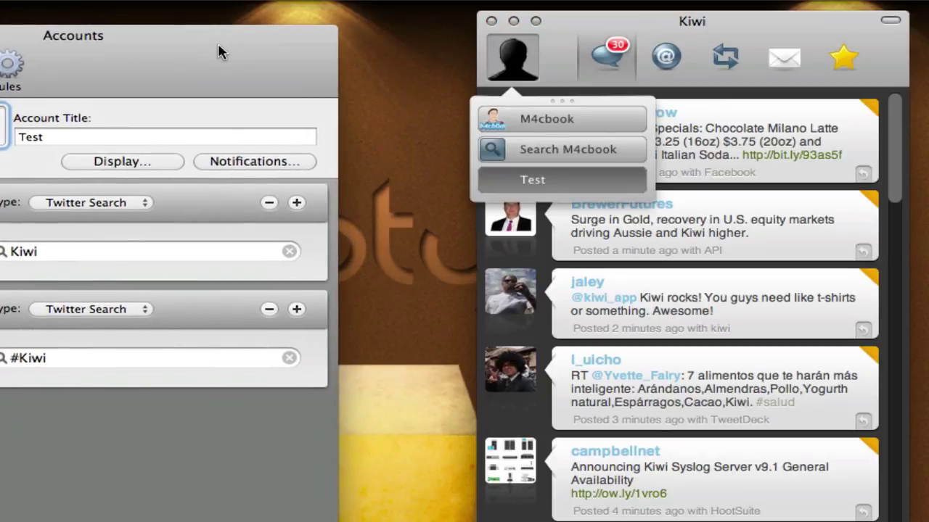
click(549, 41)
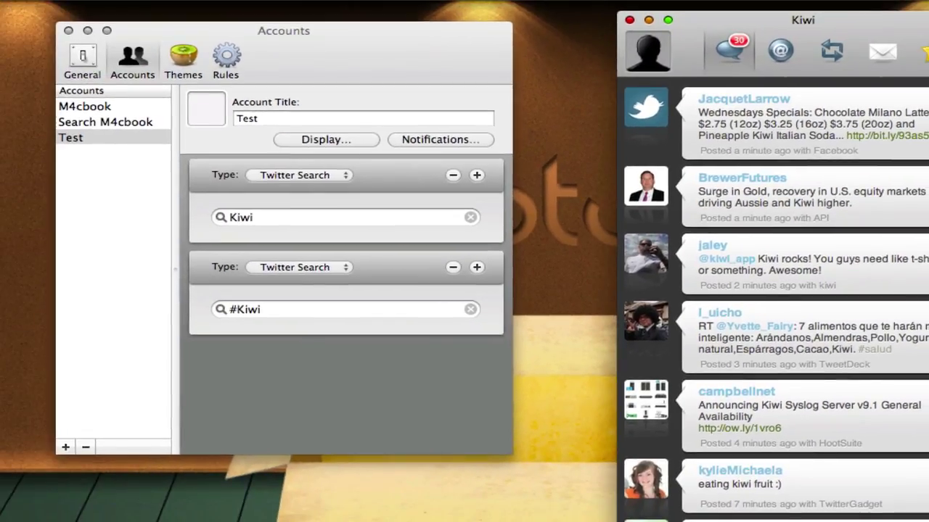
click(96, 65)
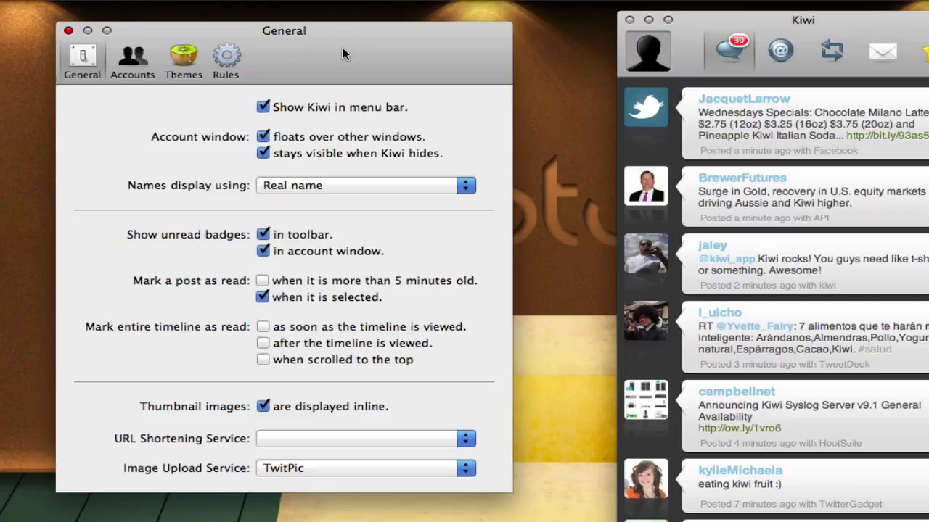
Step: Browse the Themes preferences and switch the timeline to the M4cbook account
drag(340, 48, 315, 50)
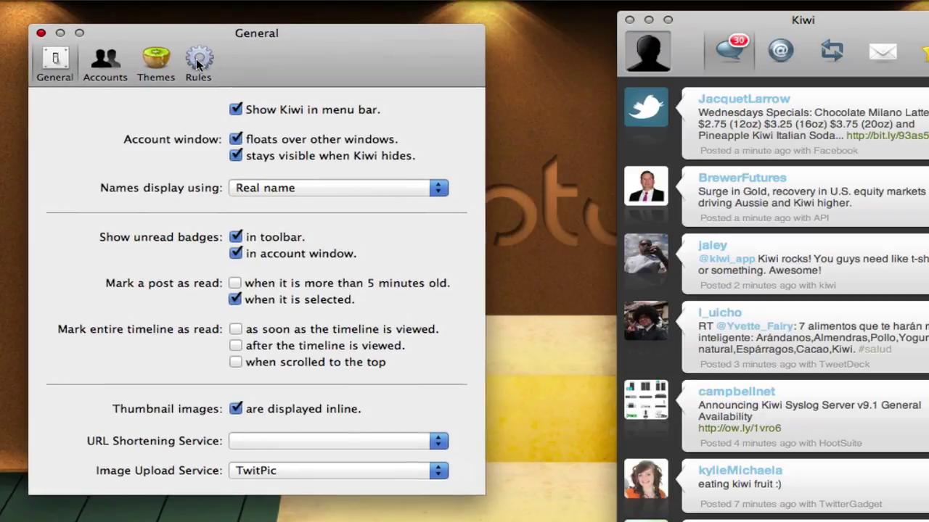
click(154, 58)
scroll(227, 168, down, 3)
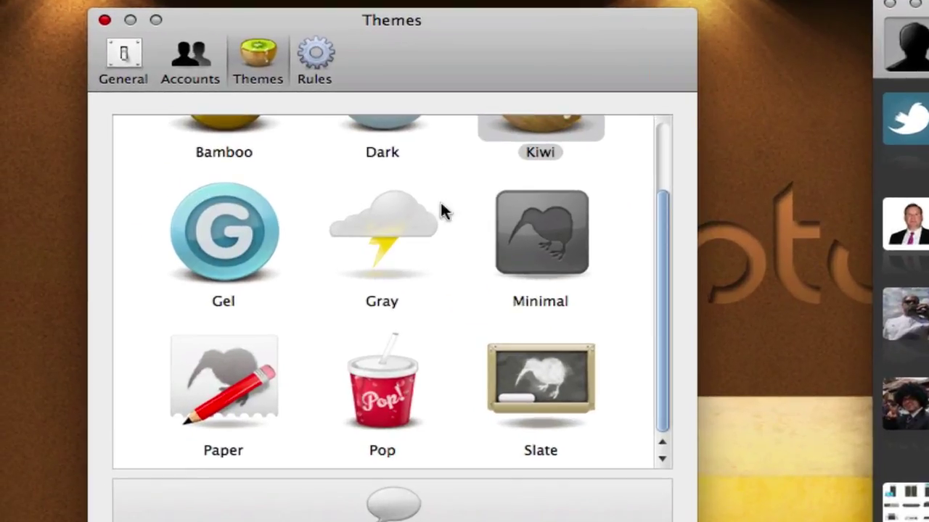
scroll(287, 185, up, 3)
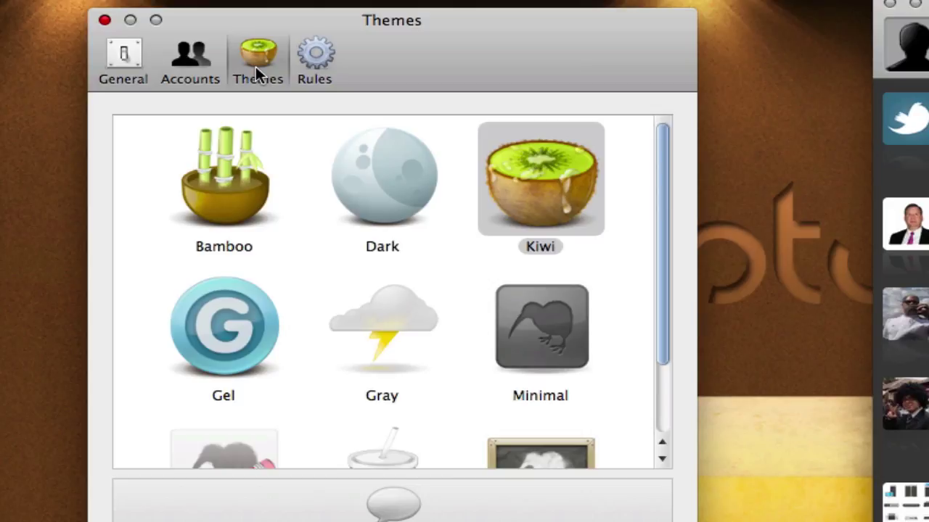
scroll(191, 242, down, 3)
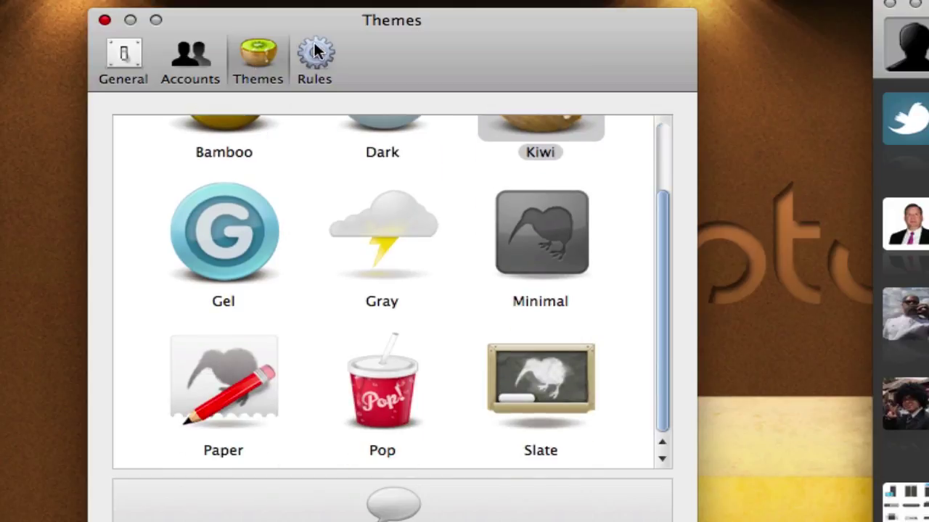
scroll(245, 321, up, 3)
scroll(251, 210, down, 3)
scroll(428, 238, up, 3)
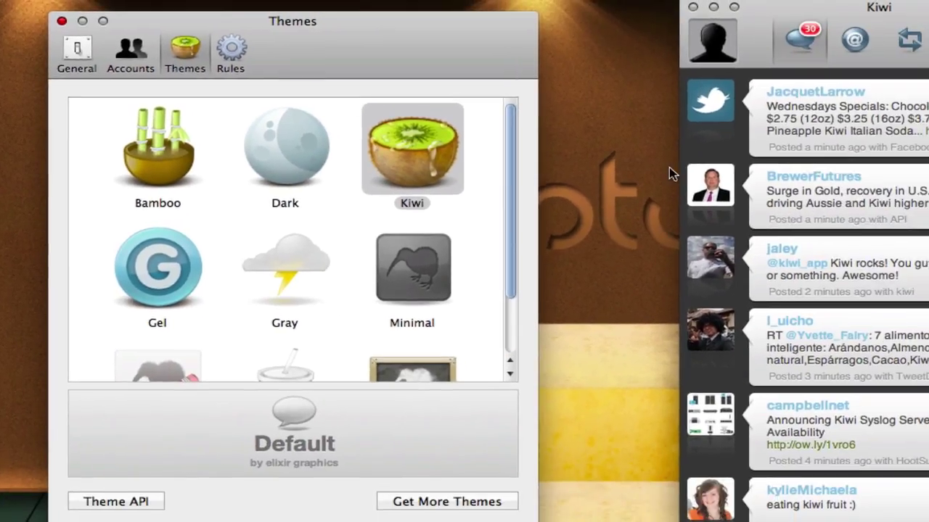
click(912, 43)
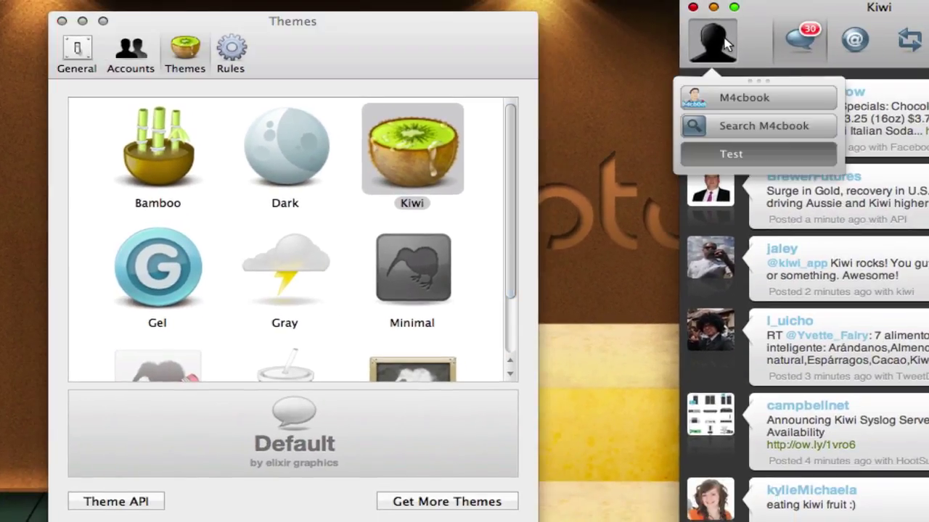
click(721, 96)
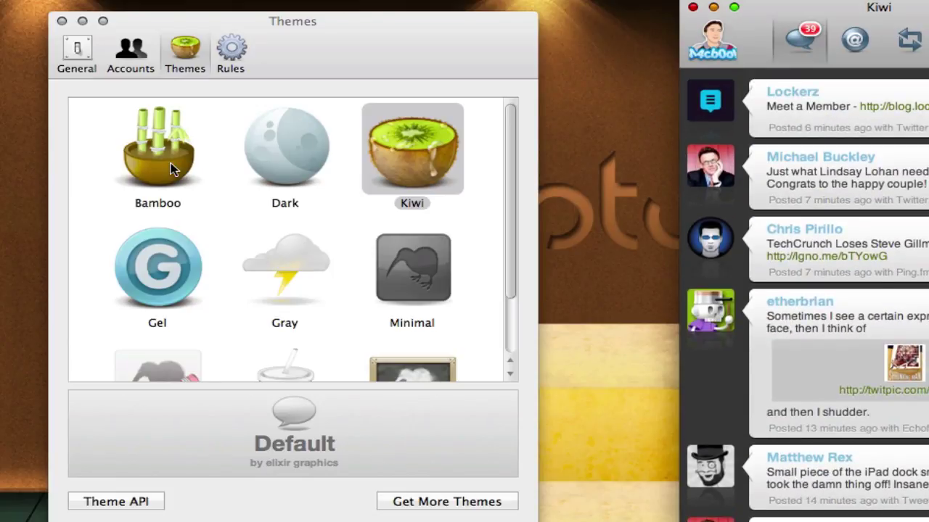
Step: Try the Bamboo theme, then apply the Paper theme to the timeline
click(176, 171)
scroll(848, 157, down, 10)
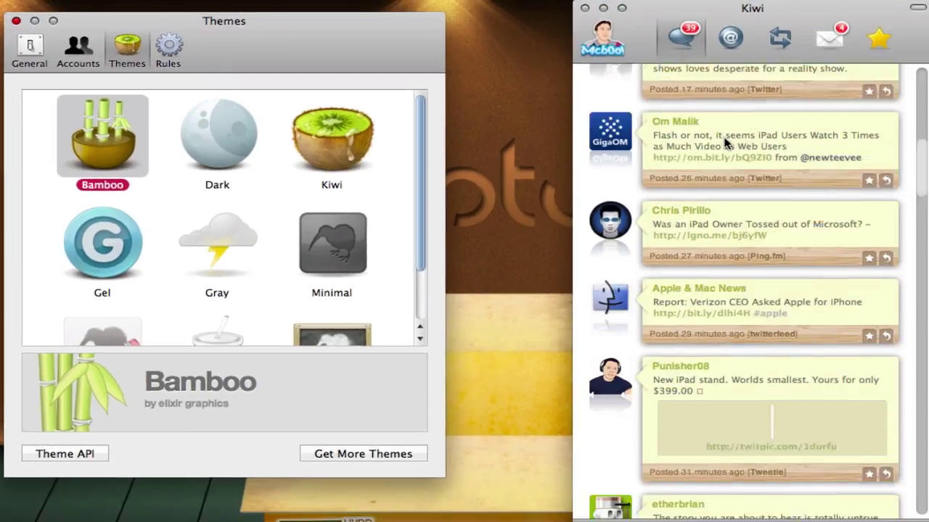
scroll(848, 157, up, 15)
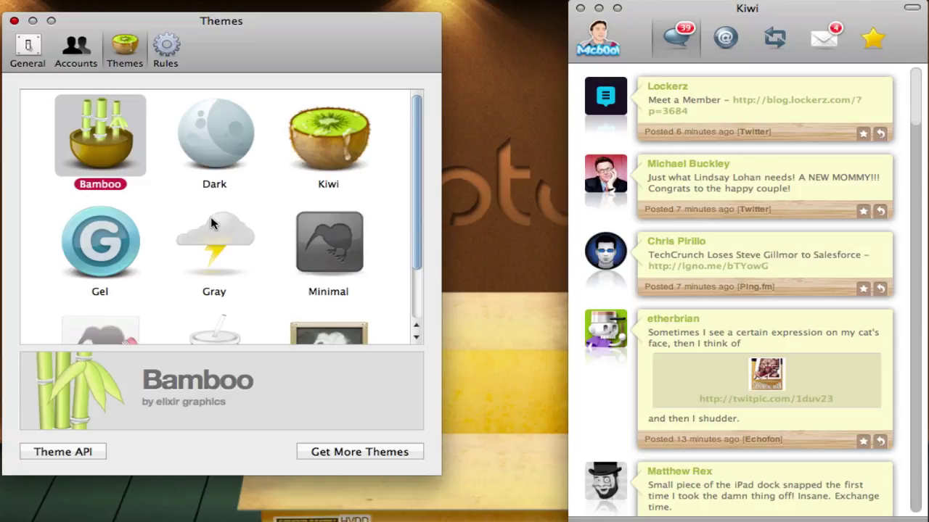
scroll(210, 225, down, 3)
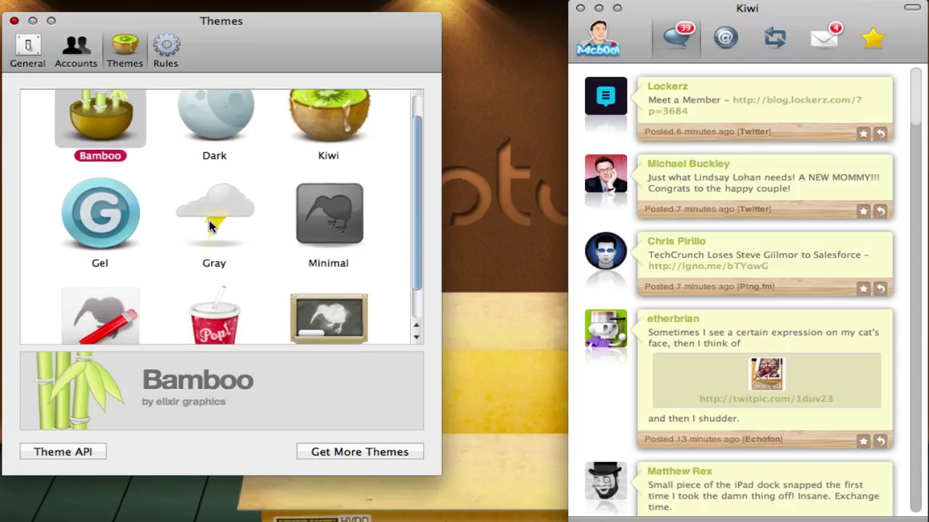
click(99, 292)
click(885, 158)
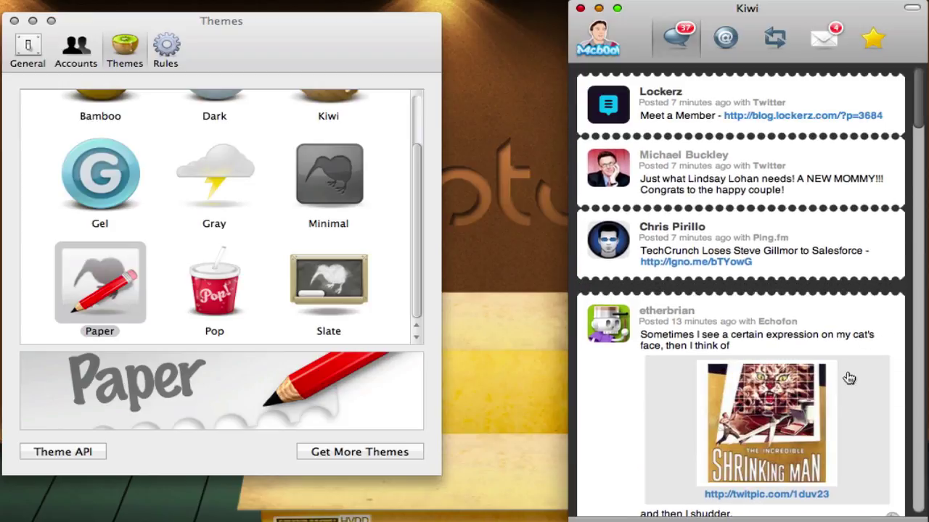
drag(301, 63, 253, 65)
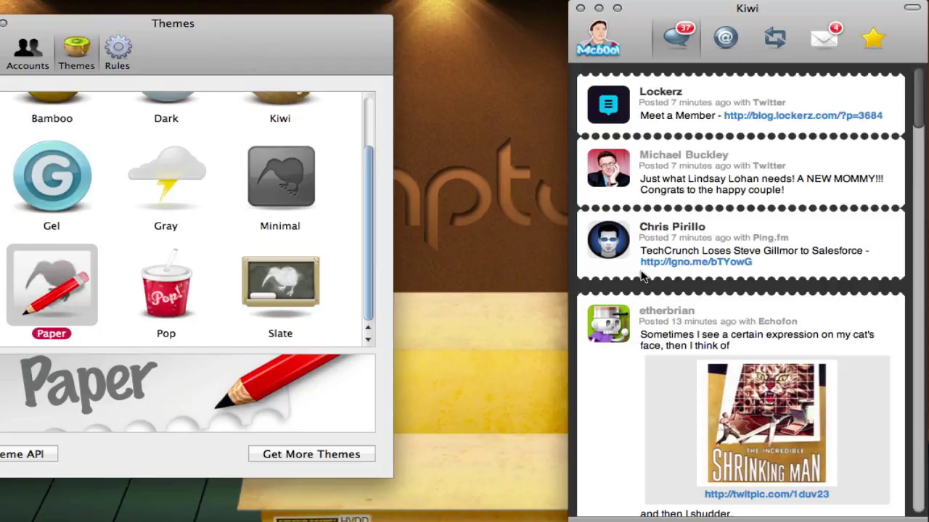
scroll(765, 422, down, 3)
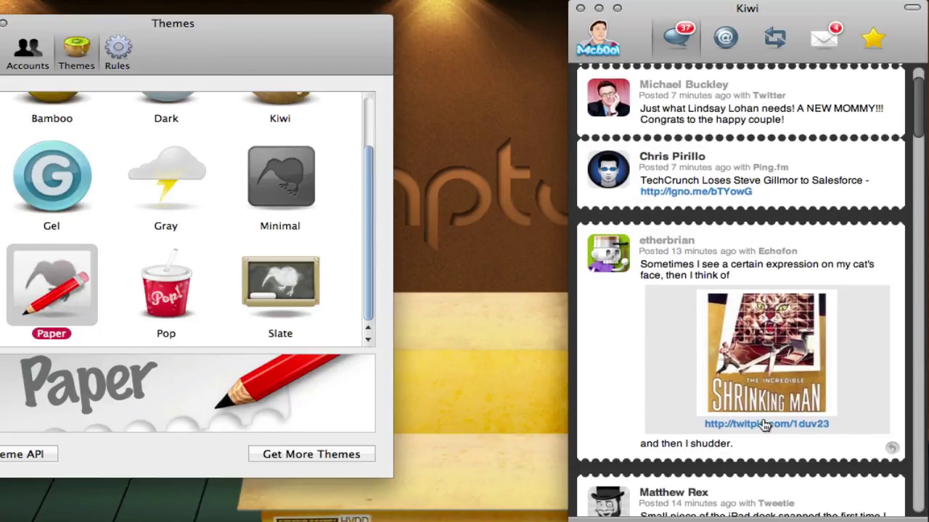
click(779, 355)
click(779, 356)
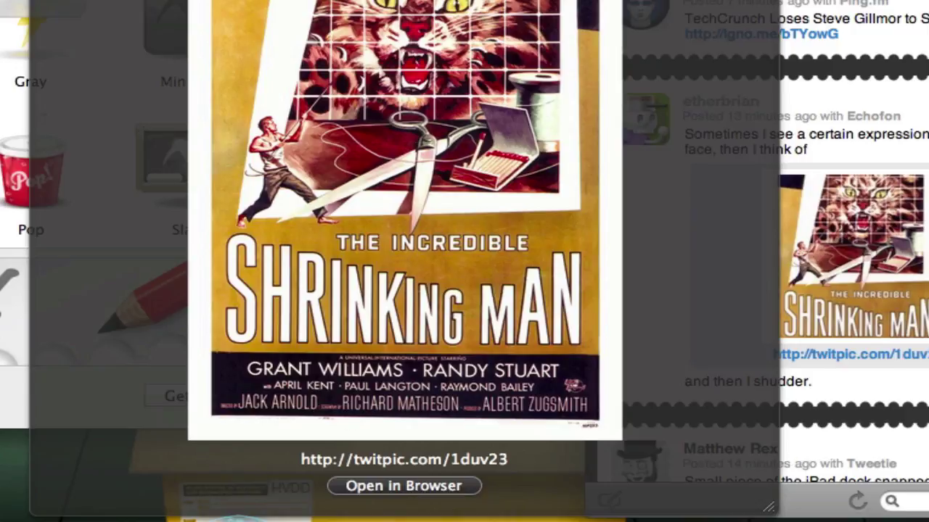
key(Escape)
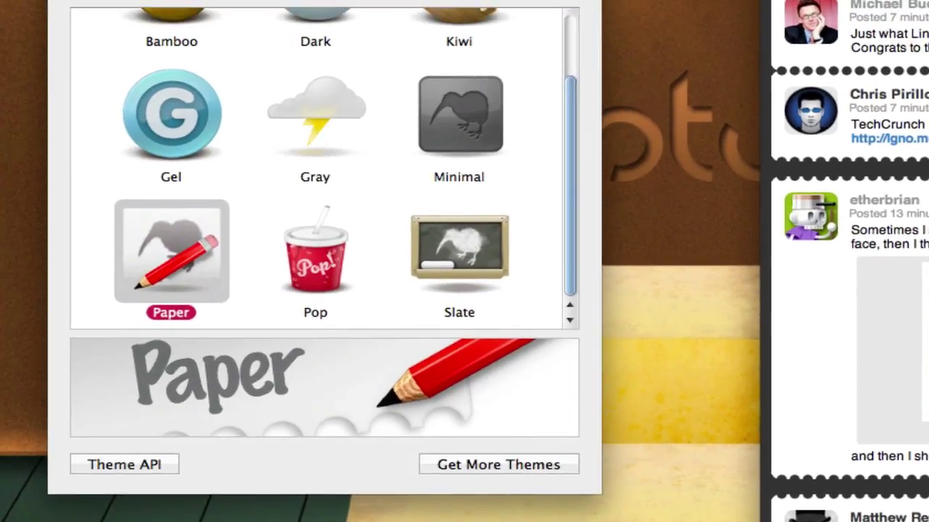
scroll(330, 255, up, 3)
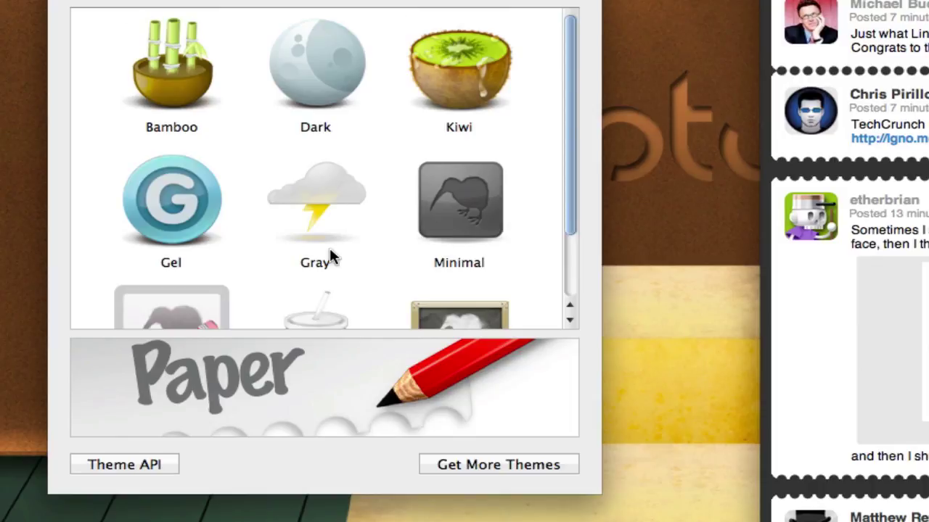
scroll(330, 255, down, 3)
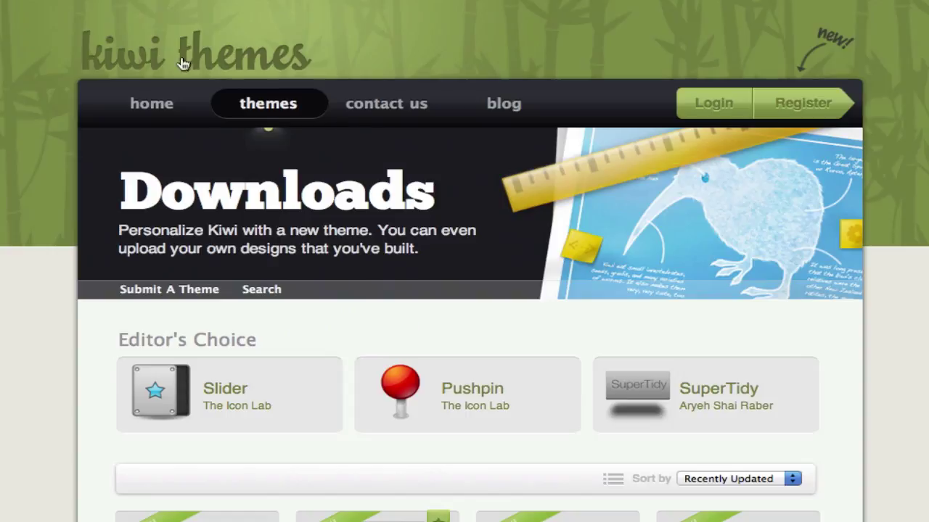
Step: Scroll the Downloads page to the theme tiles sorted by Most downloaded
scroll(185, 145, down, 10)
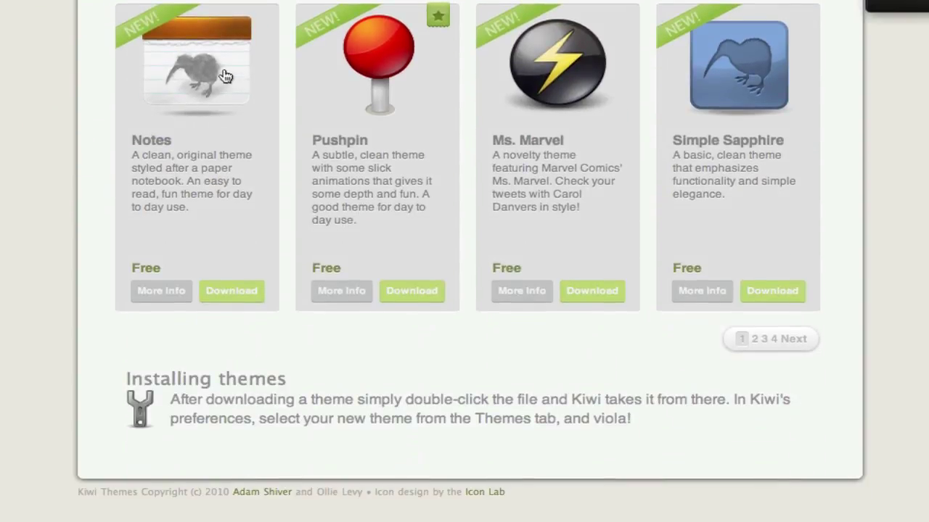
scroll(384, 118, up, 7)
scroll(389, 138, up, 3)
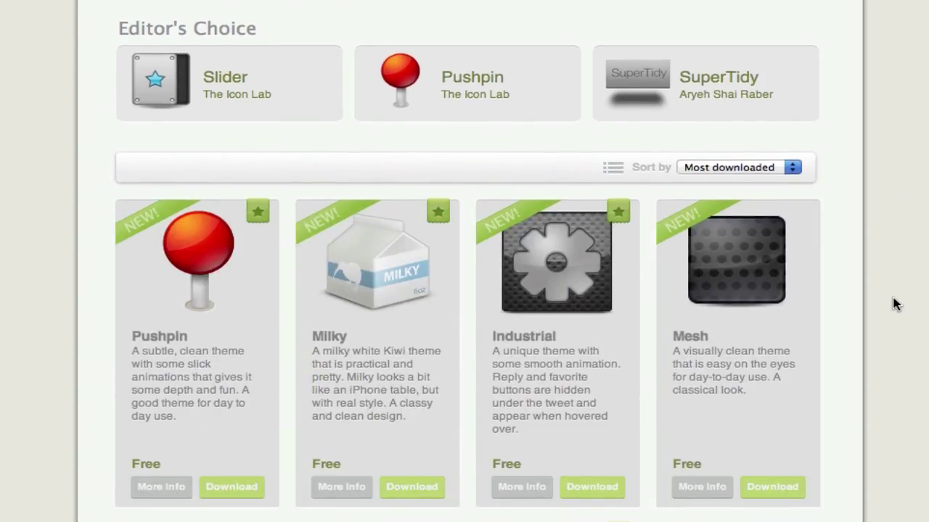
scroll(355, 319, down, 3)
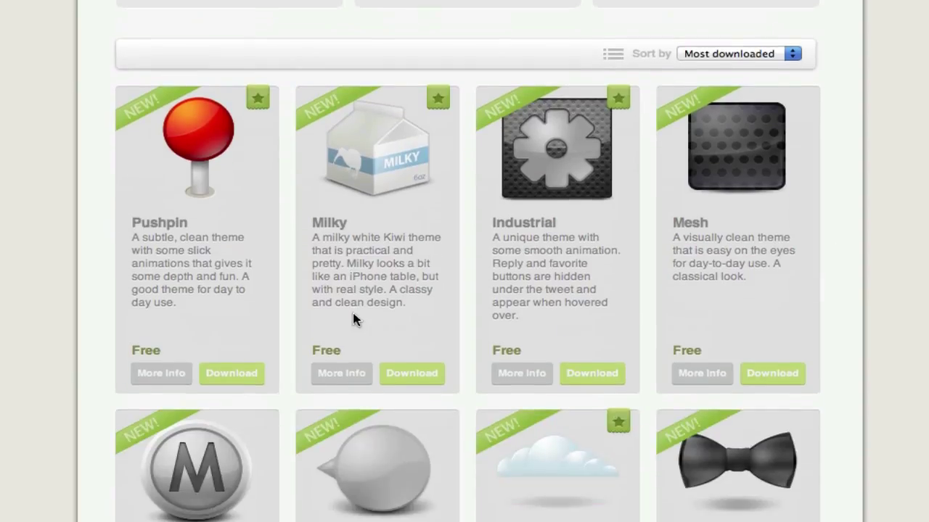
Step: Download the Pushpin theme, check it in Speed Download, then hide Speed Download and the browser
click(245, 375)
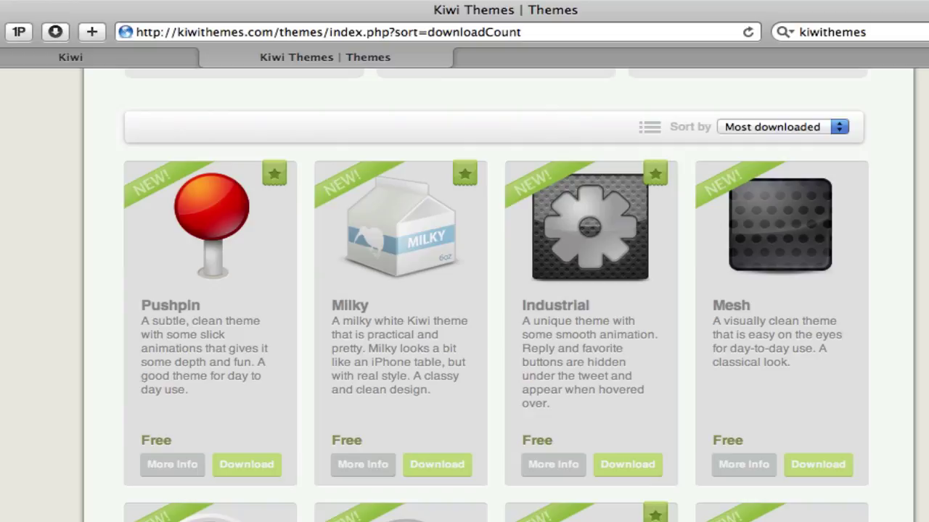
right_click(305, 516)
click(290, 520)
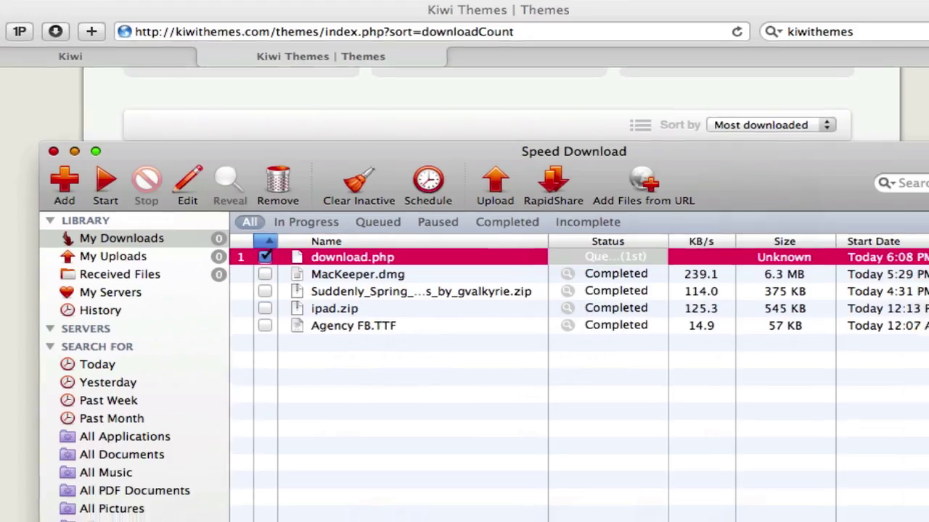
key(super+h)
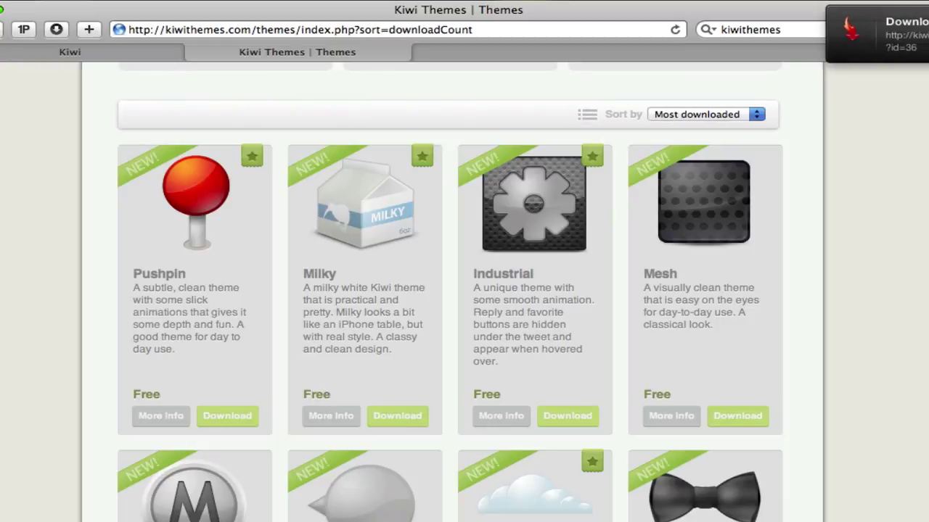
key(super+h)
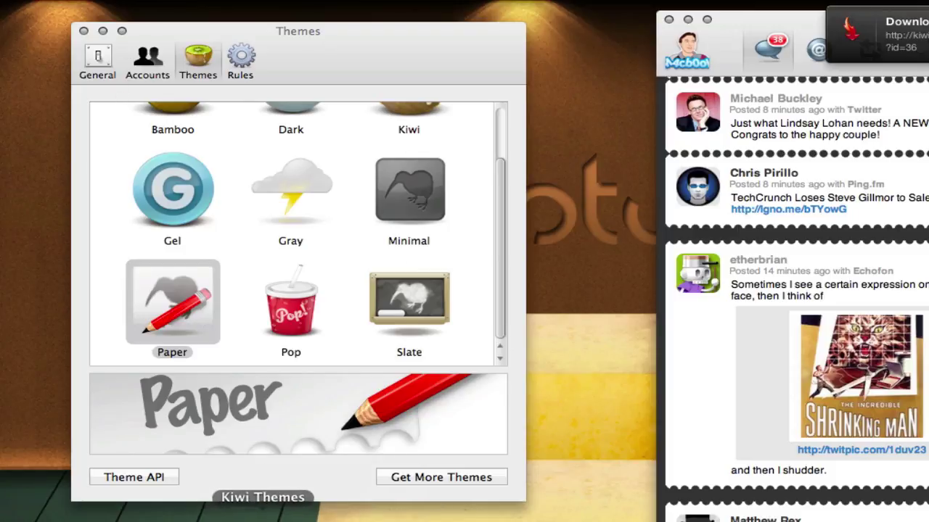
Step: Install the Classy theme by opening Classy.kiwitheme from the Kiwi Themes folder
click(335, 516)
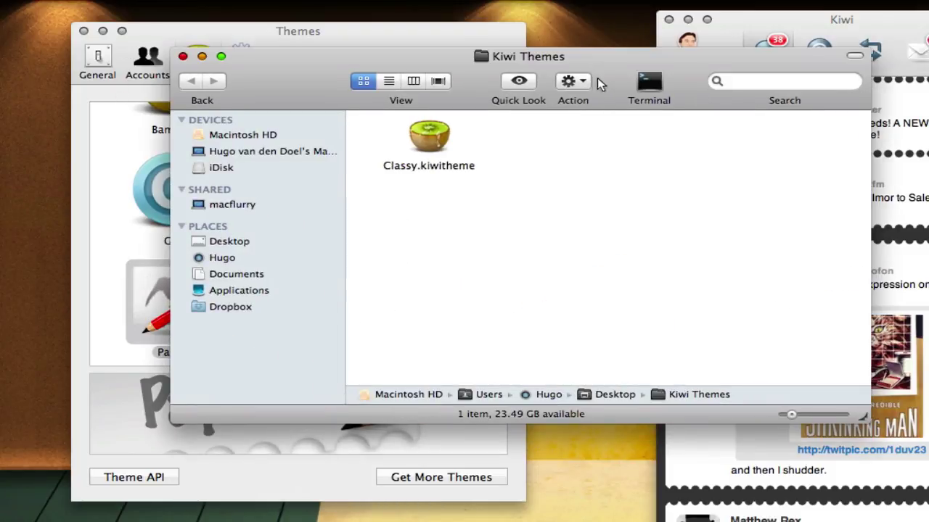
drag(597, 78, 800, 154)
double_click(633, 216)
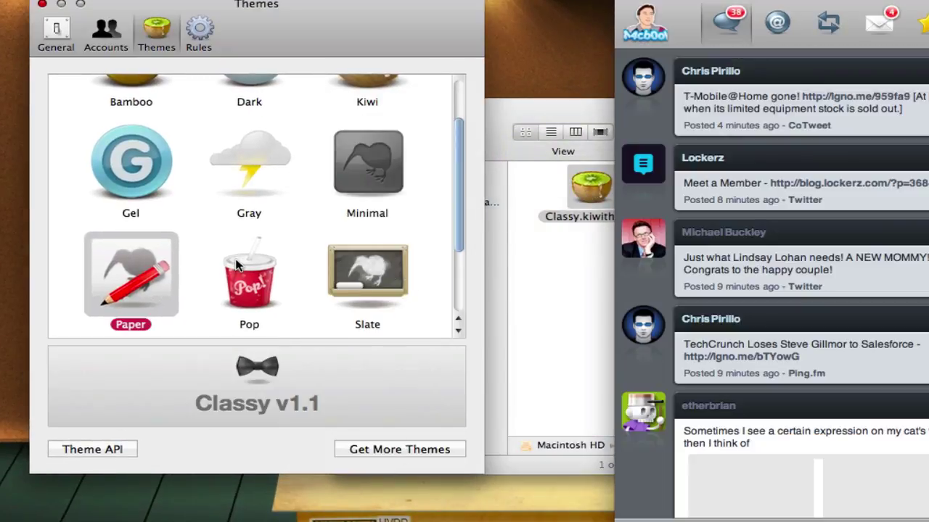
scroll(237, 209, down, 4)
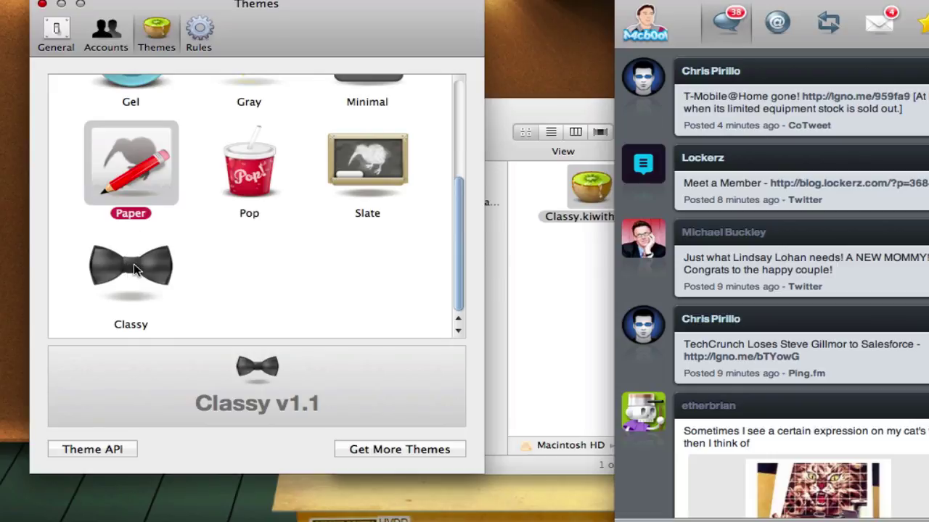
Step: Check the timeline and theme list, then close the Kiwi Themes folder window
click(872, 161)
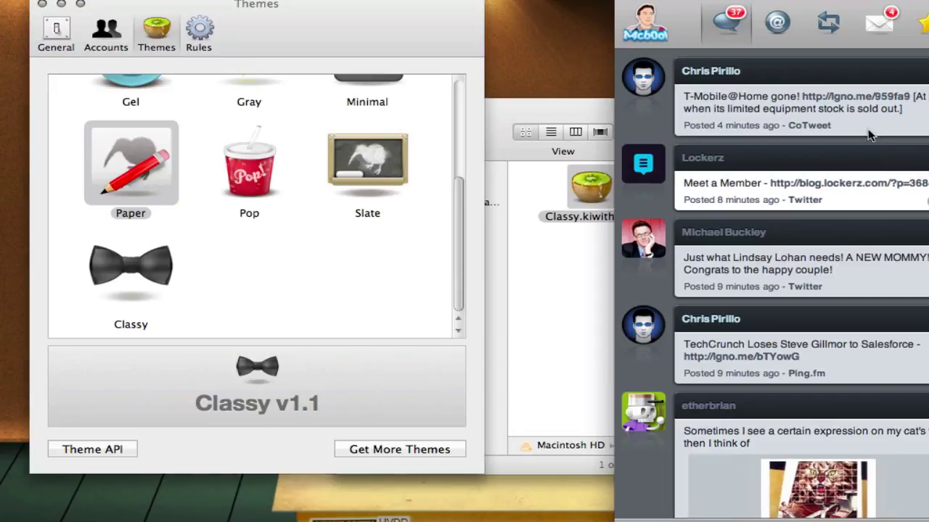
scroll(842, 203, down, 5)
scroll(842, 203, up, 5)
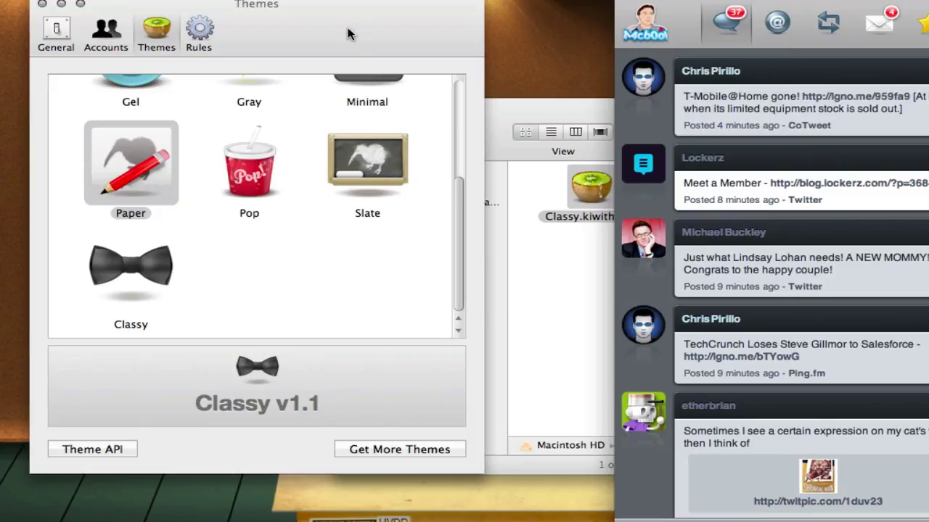
drag(348, 29, 352, 38)
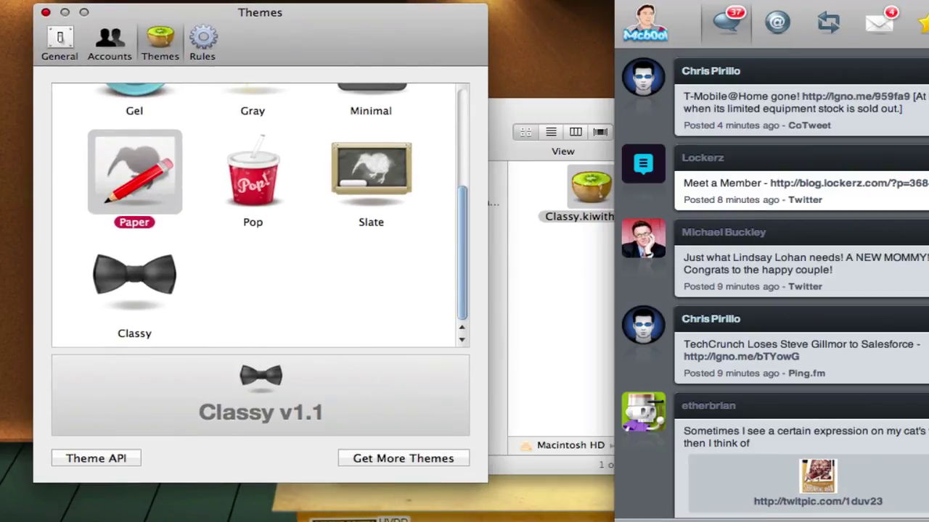
drag(829, 1, 824, 6)
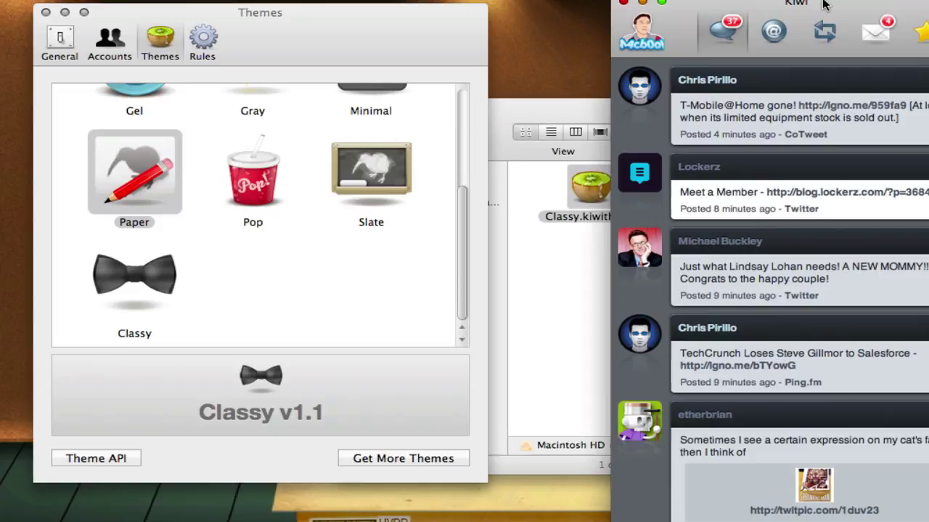
click(537, 116)
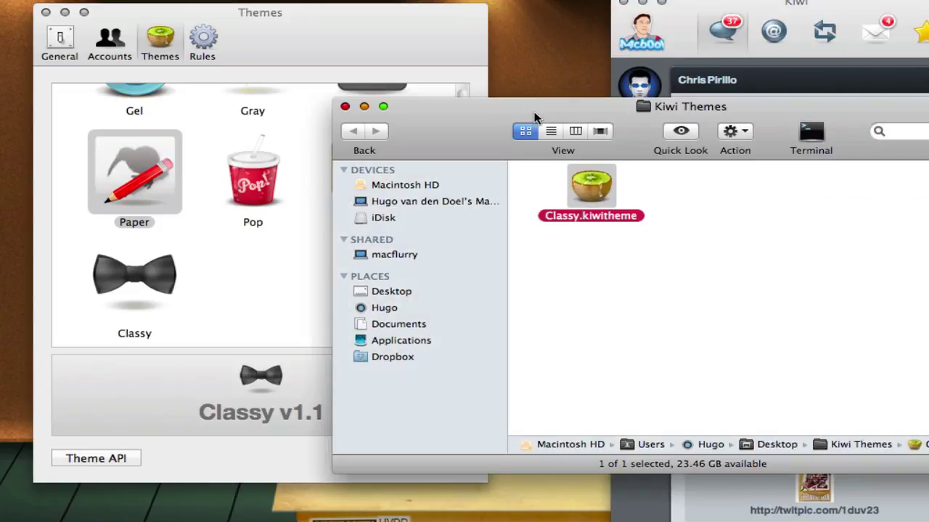
click(345, 108)
click(332, 50)
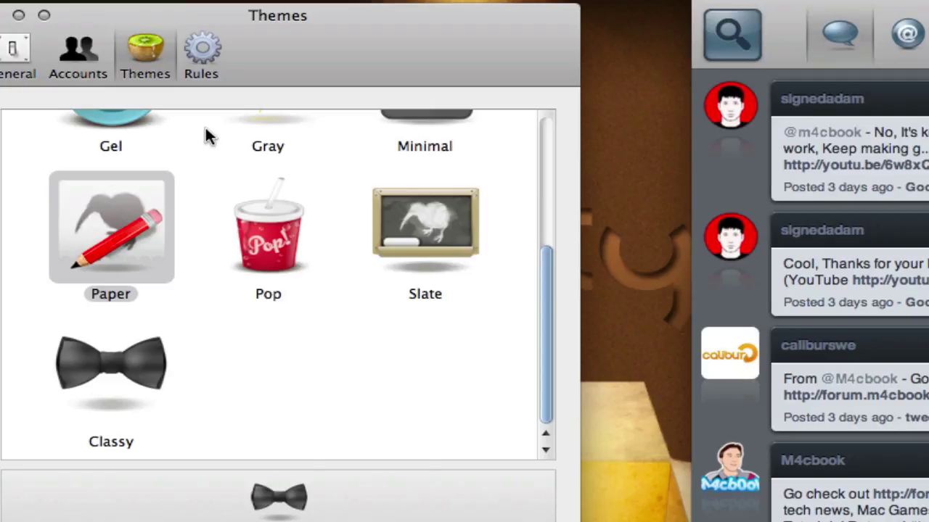
Step: Add a new tweet rule and rename it from 'Untitled Rule' to 'Name'
click(202, 62)
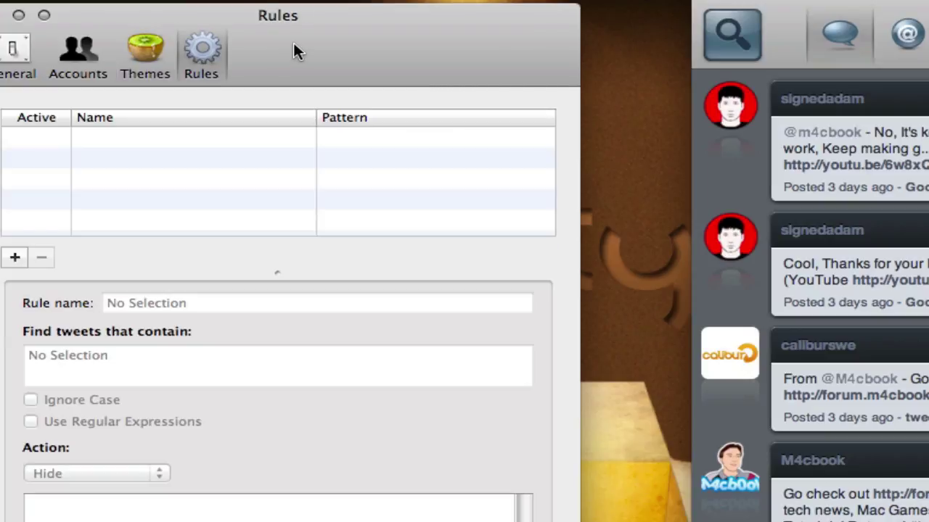
drag(293, 42, 392, 41)
click(102, 258)
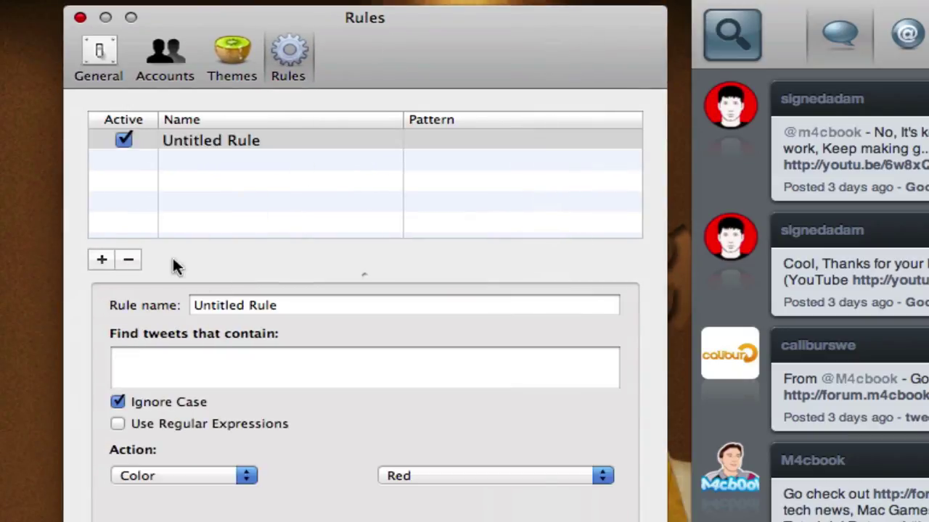
drag(295, 307, 174, 310)
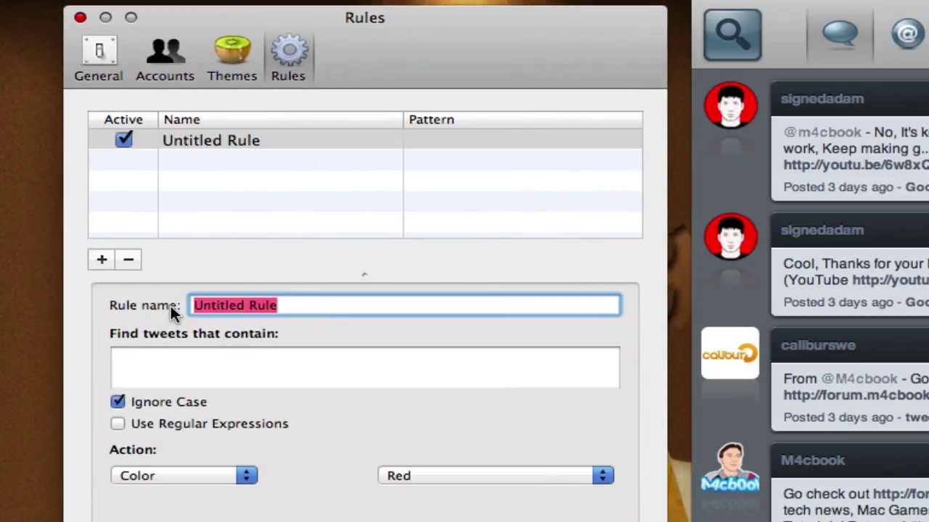
key(BackSpace)
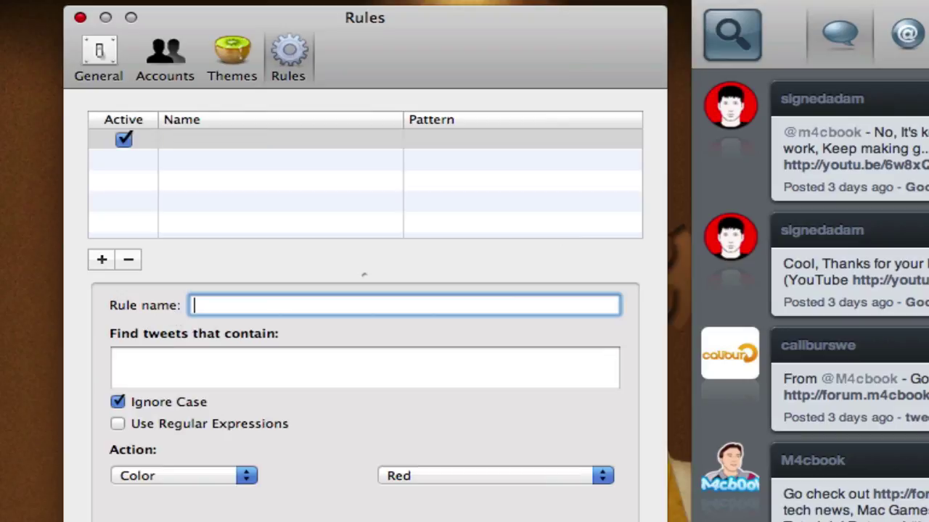
text(Name)
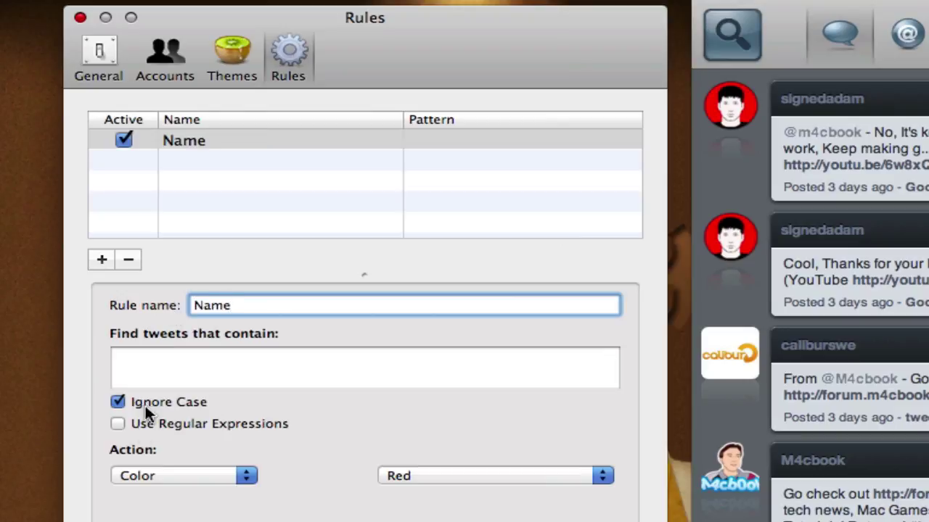
click(161, 362)
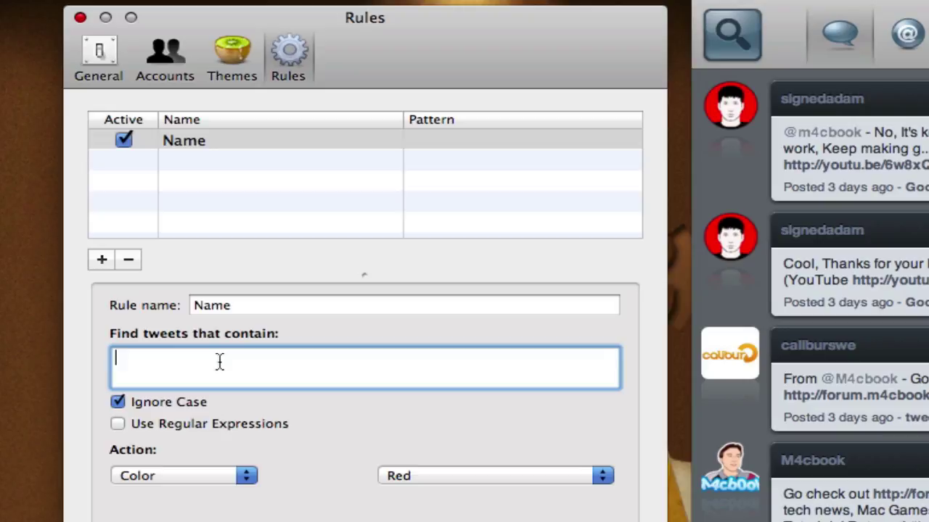
text(Ht)
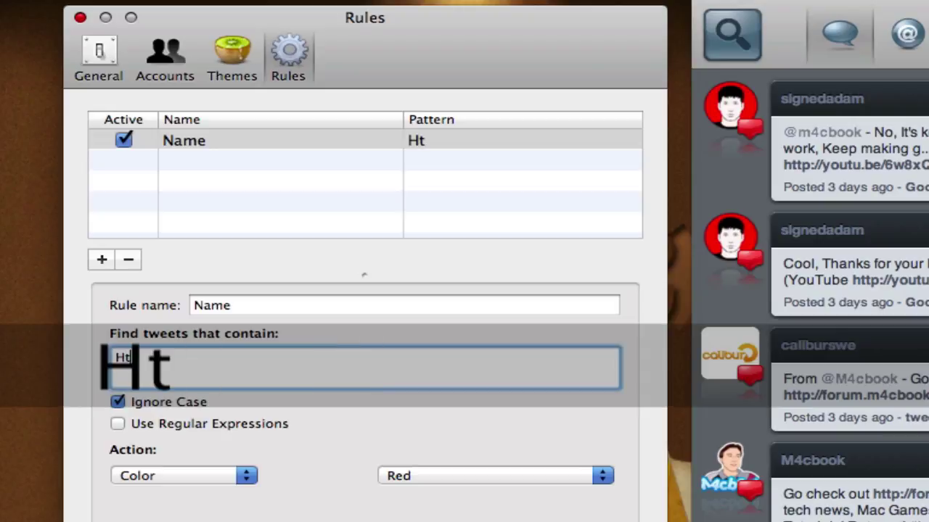
text(tp://)
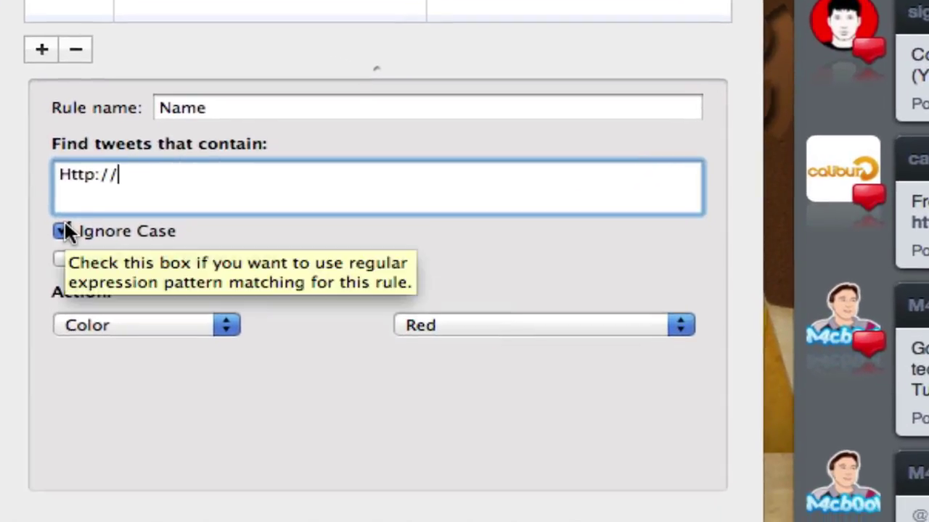
click(82, 321)
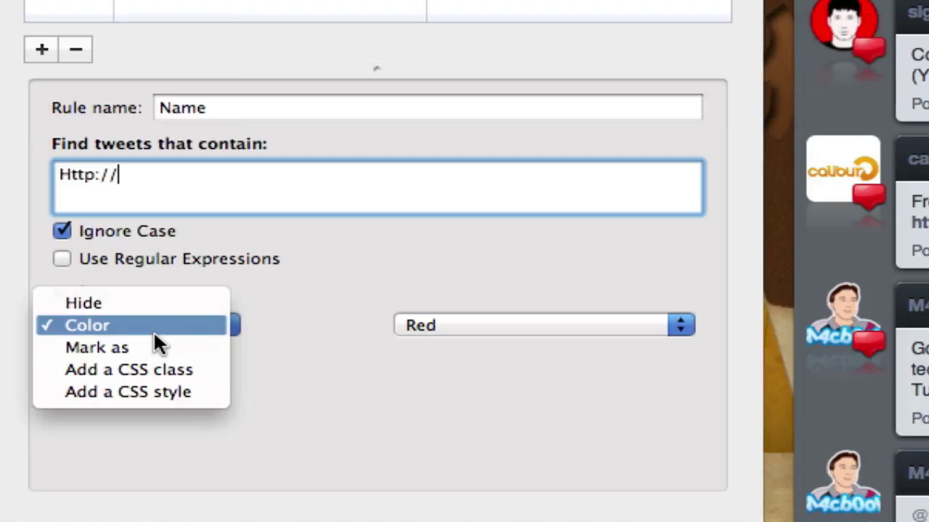
click(153, 330)
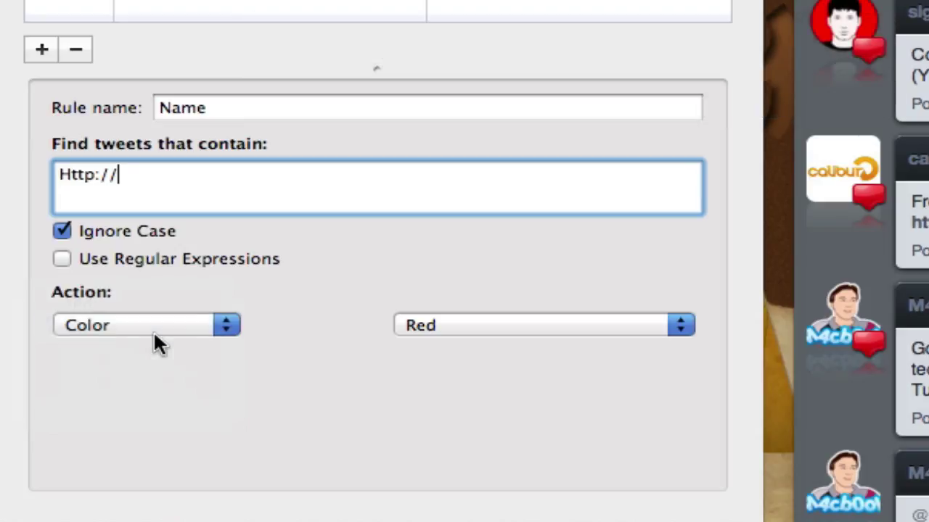
click(419, 328)
click(423, 372)
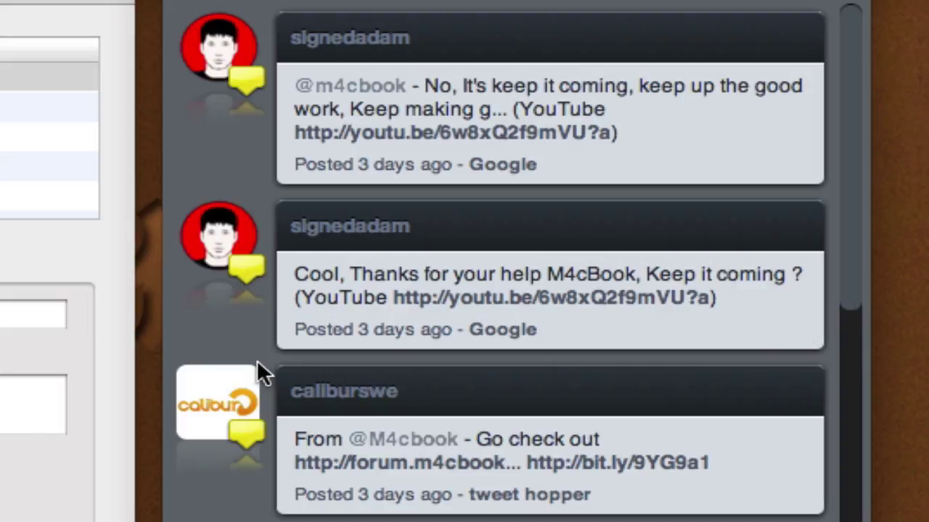
scroll(257, 362, down, 2)
scroll(257, 363, down, 10)
scroll(258, 369, up, 1)
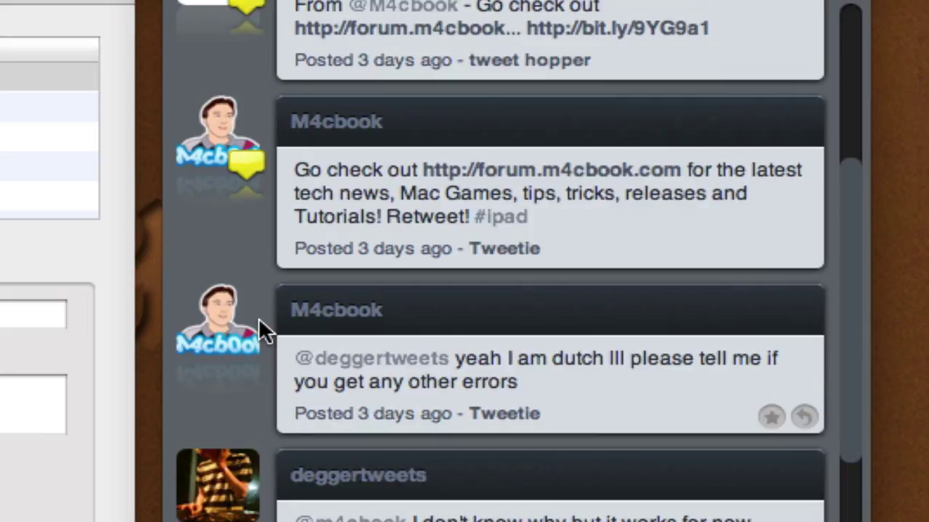
scroll(218, 259, up, 6)
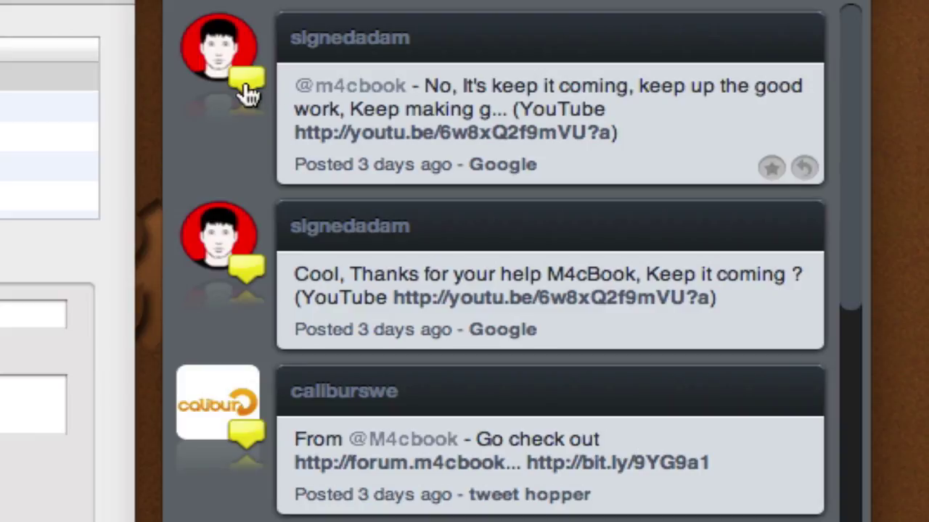
click(34, 404)
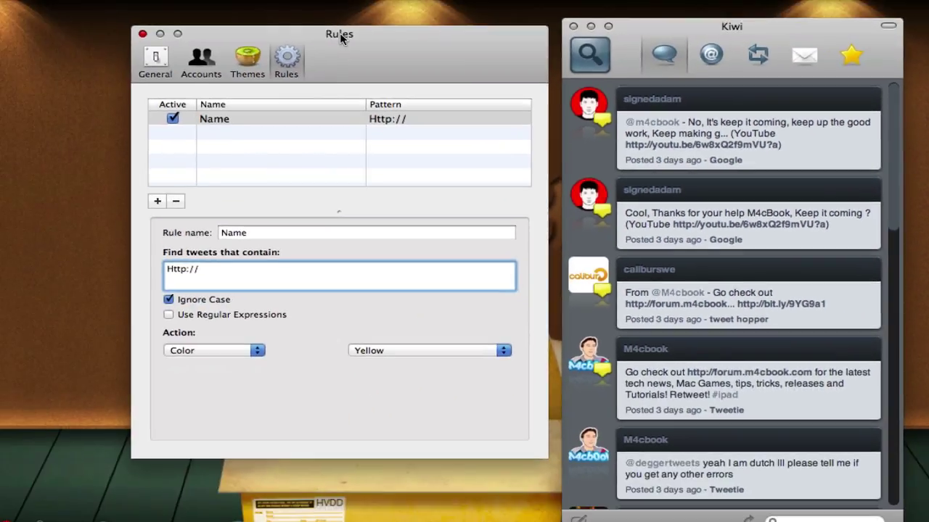
Step: Move the Rules preferences window aside and close it
drag(327, 33, 281, 38)
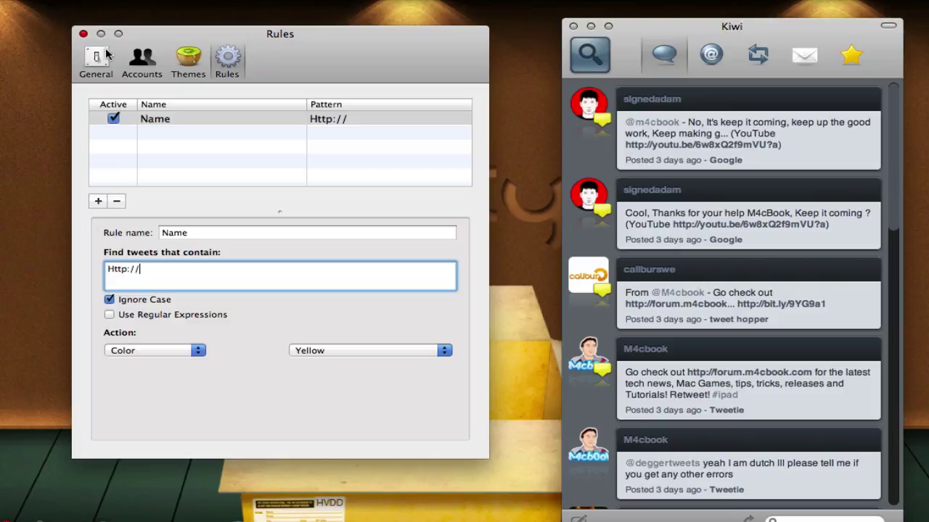
click(83, 35)
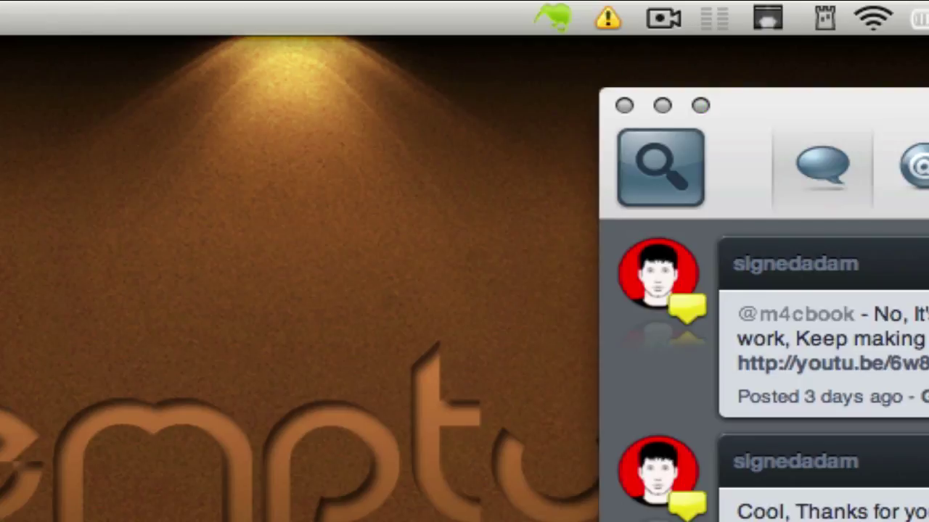
click(798, 109)
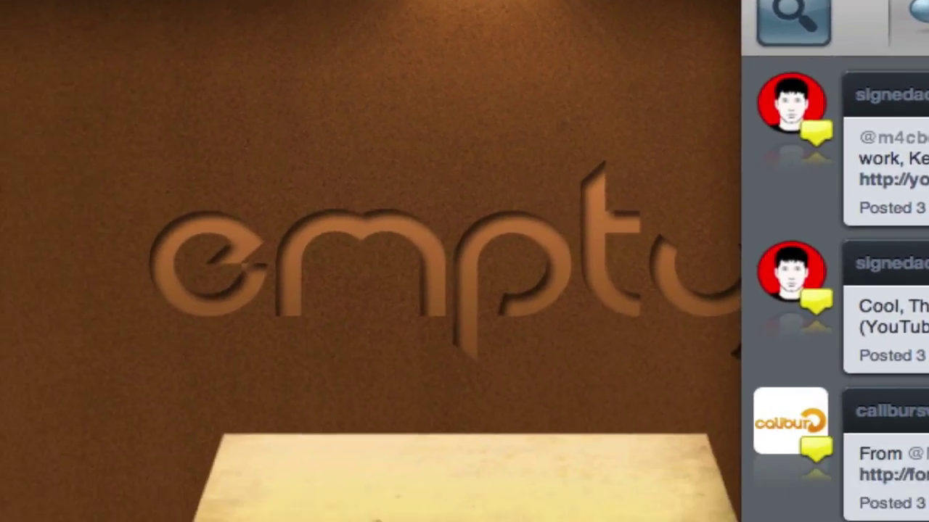